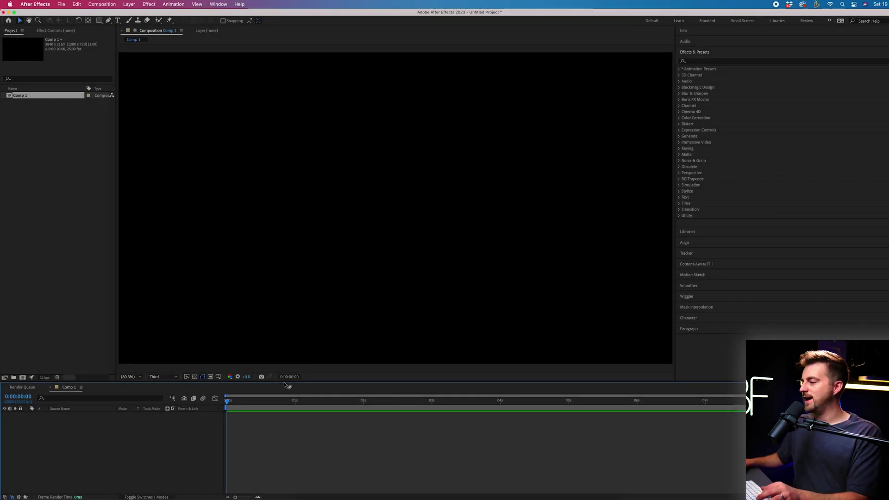
# Raise the divider between the Composition and Timeline panels to give the Timeline more height
pyautogui.moveTo(284, 382); pyautogui.dragTo(274, 370)
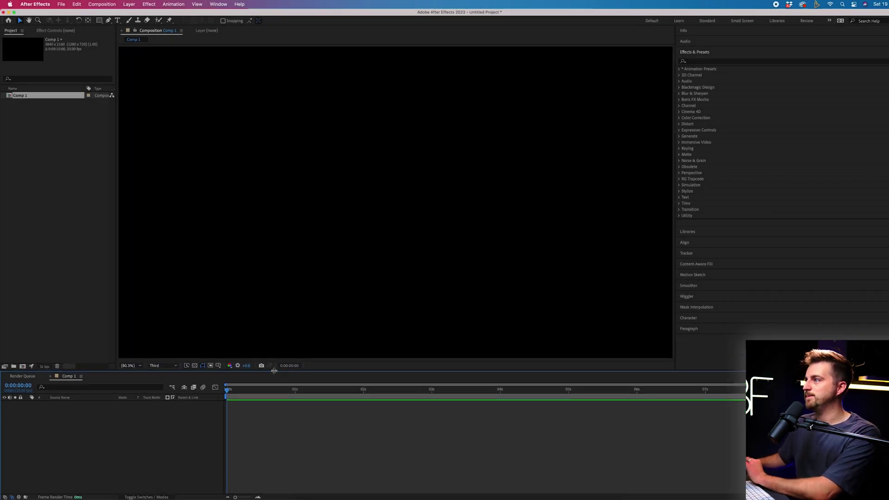
# Create a full-frame white (FFFFFF) solid layer, White Solid 1, in Comp 1
pyautogui.click(129, 4)
pyautogui.moveTo(152, 14)
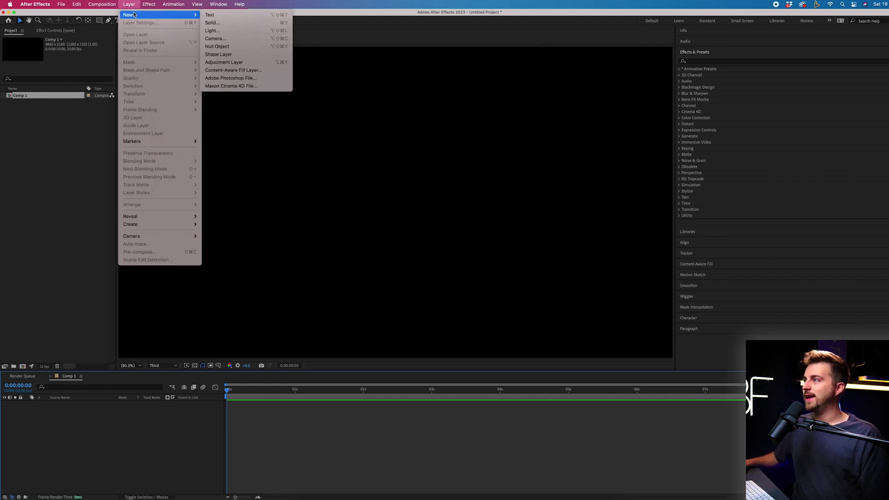
pyautogui.click(222, 23)
pyautogui.click(257, 223)
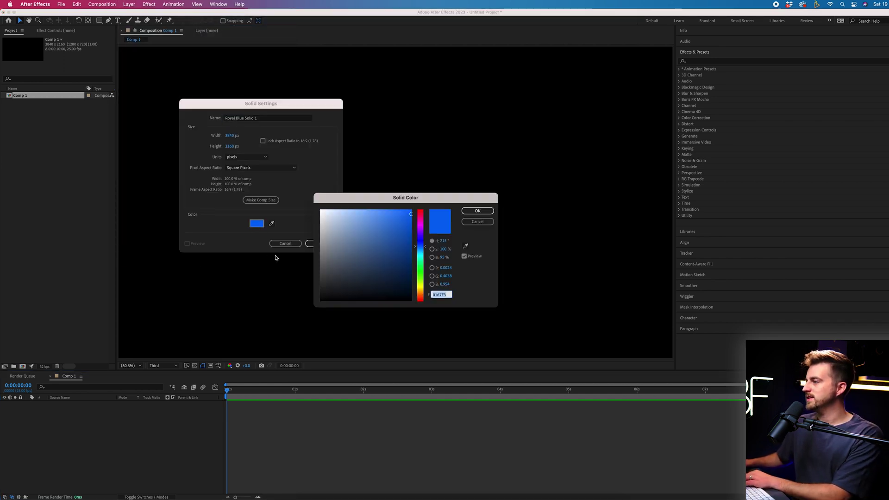
pyautogui.click(320, 210)
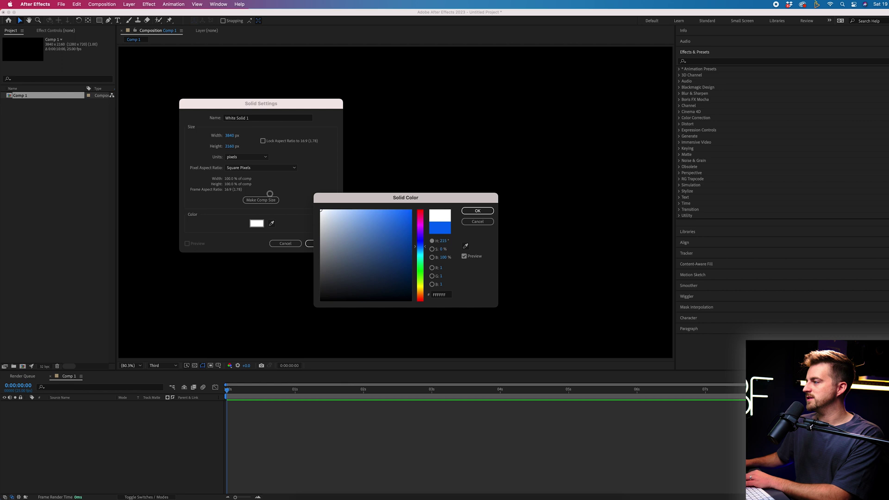
pyautogui.click(477, 211)
pyautogui.click(323, 244)
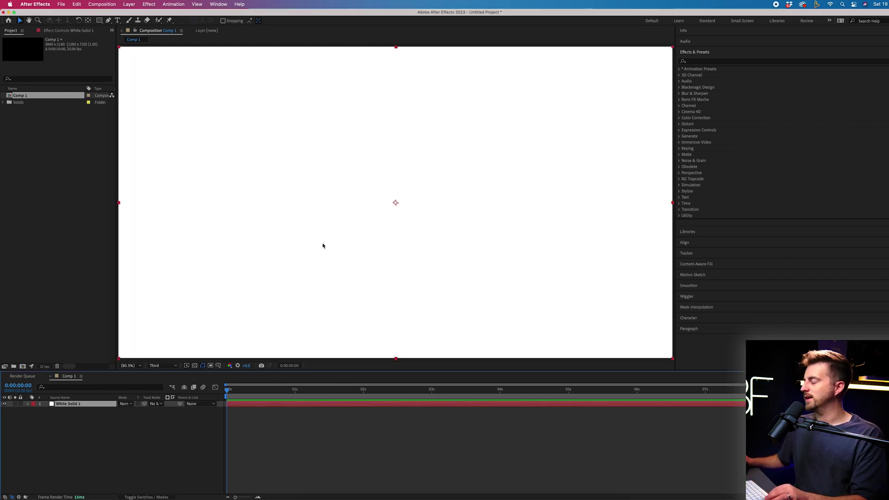
# Turn on the proportional grid and shrink the white solid into a wide thin bar
pyautogui.click(219, 366)
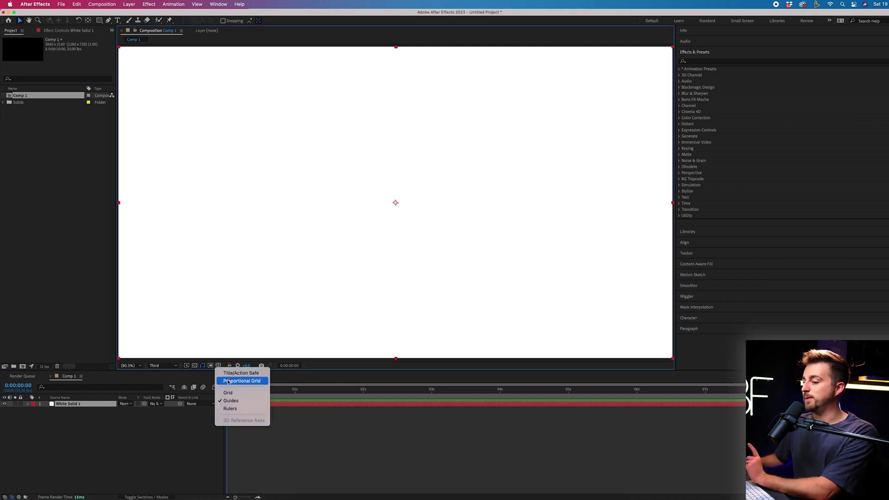
pyautogui.click(227, 380)
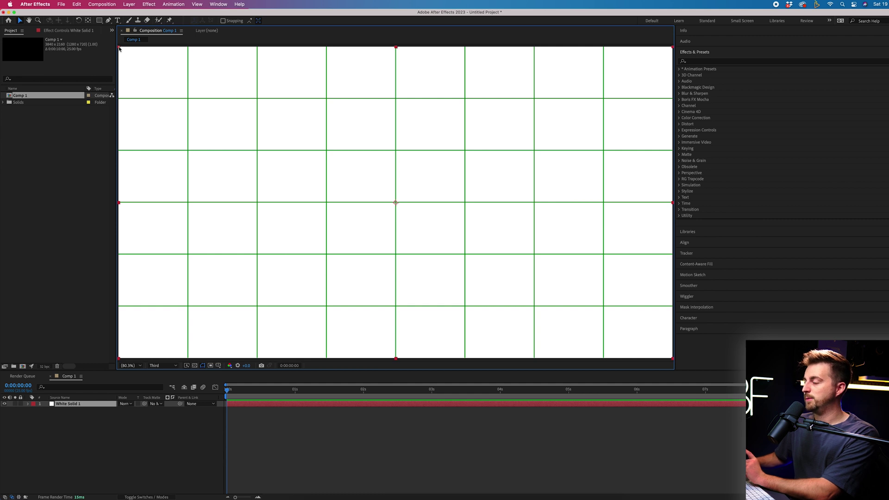
pyautogui.moveTo(119, 49); pyautogui.dragTo(276, 180)
# Resize and reposition the white bar so it sits centred on the middle gridline
pyautogui.moveTo(345, 191); pyautogui.dragTo(346, 220)
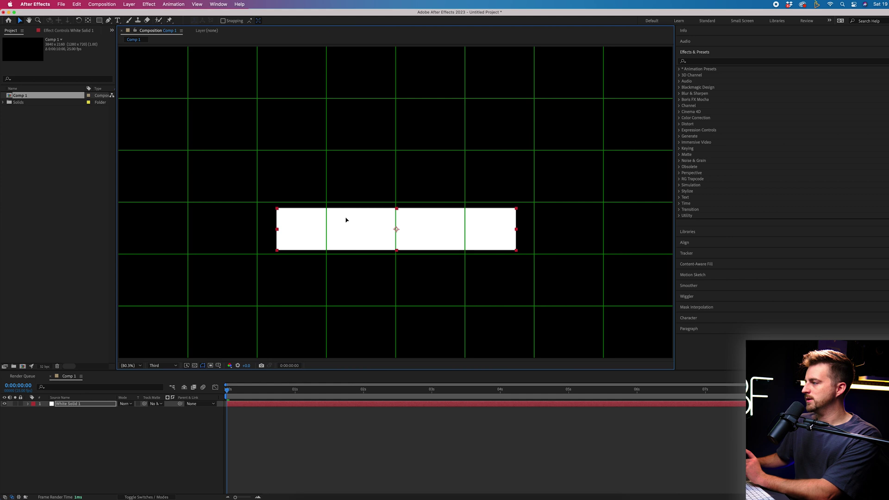
pyautogui.moveTo(277, 208); pyautogui.dragTo(257, 206)
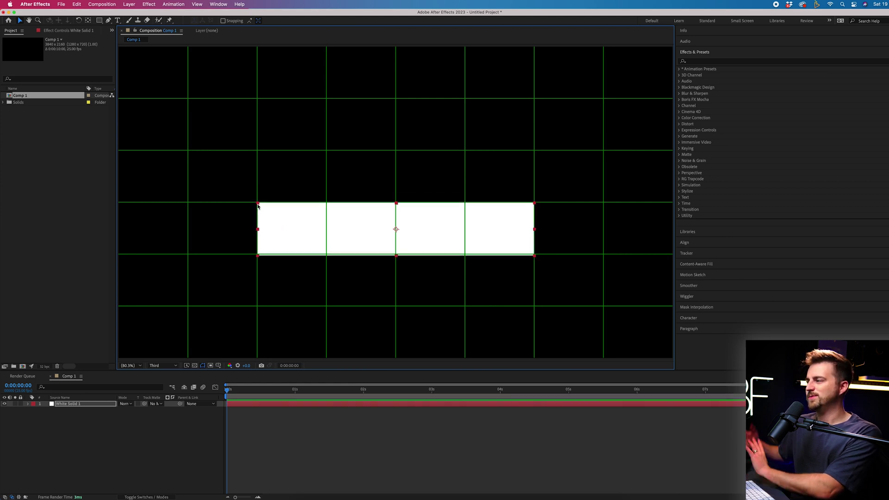
pyautogui.moveTo(392, 235); pyautogui.dragTo(392, 211)
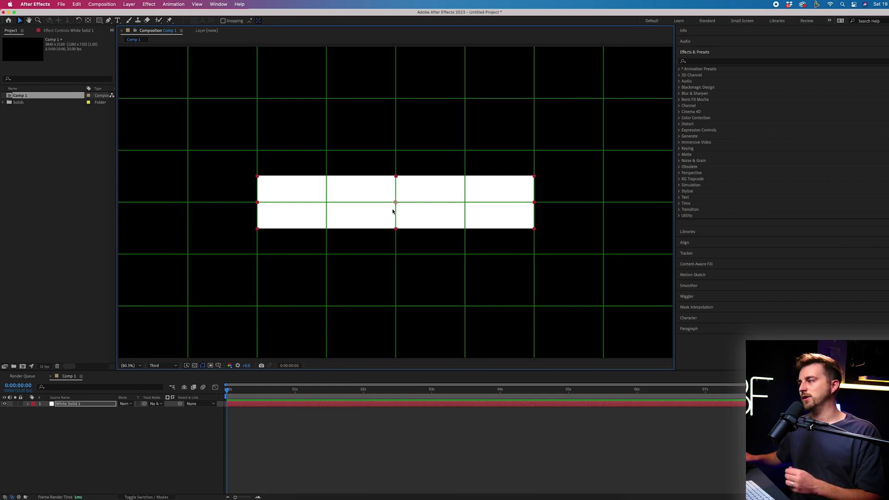
# Draw a rectangle mask around the white bar on White Solid 1
pyautogui.click(121, 419)
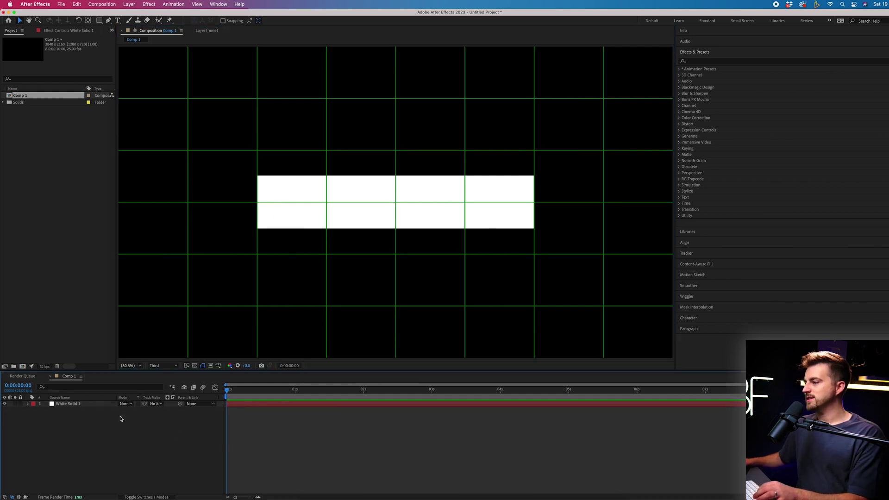
pyautogui.click(80, 406)
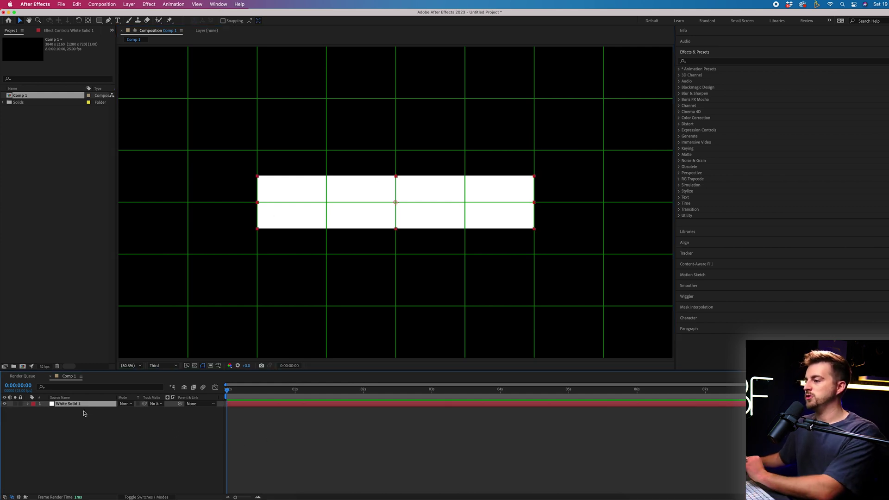
pyautogui.click(99, 22)
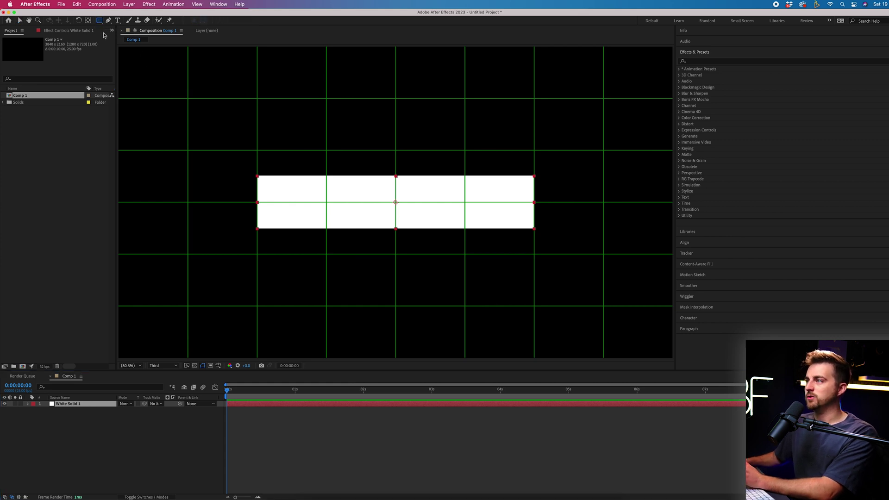
pyautogui.click(112, 30)
pyautogui.press('Escape')
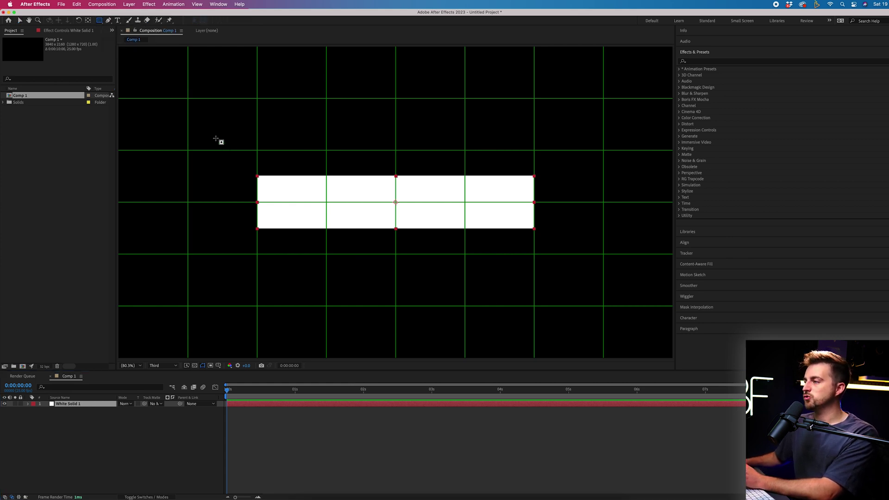
pyautogui.moveTo(209, 135); pyautogui.dragTo(605, 268)
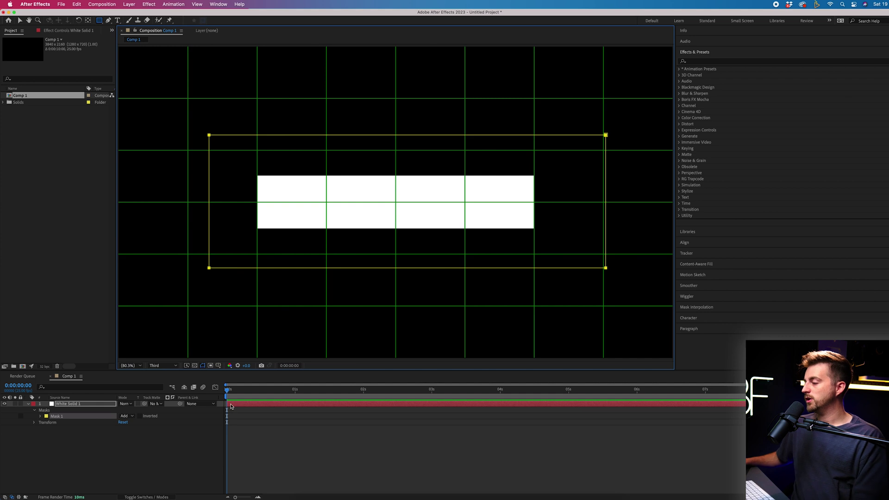
# Keyframe Mask Path at frame 13, move the mask off the bar at 0:00, and preview
pyautogui.moveTo(231, 406); pyautogui.dragTo(262, 400)
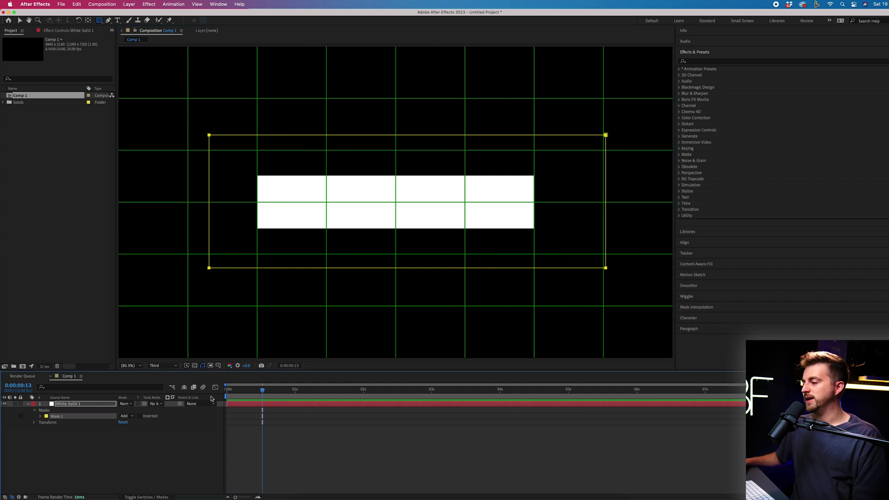
pyautogui.click(40, 416)
pyautogui.click(53, 422)
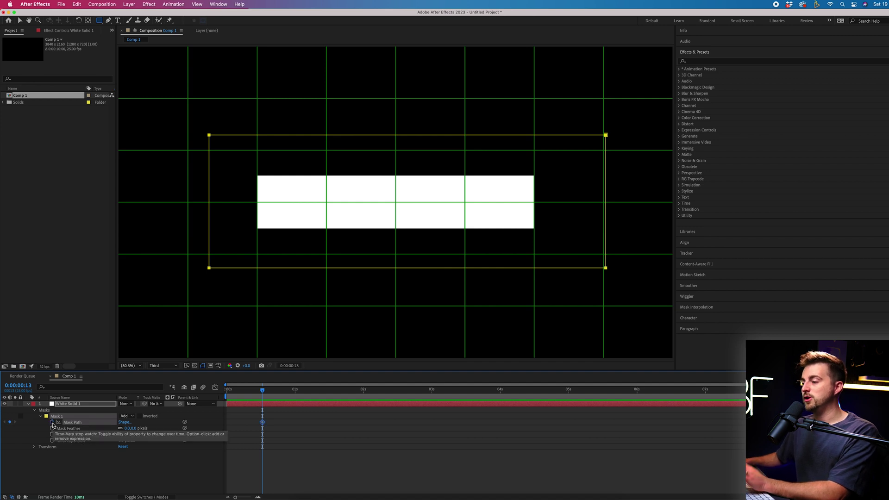
pyautogui.press('Home')
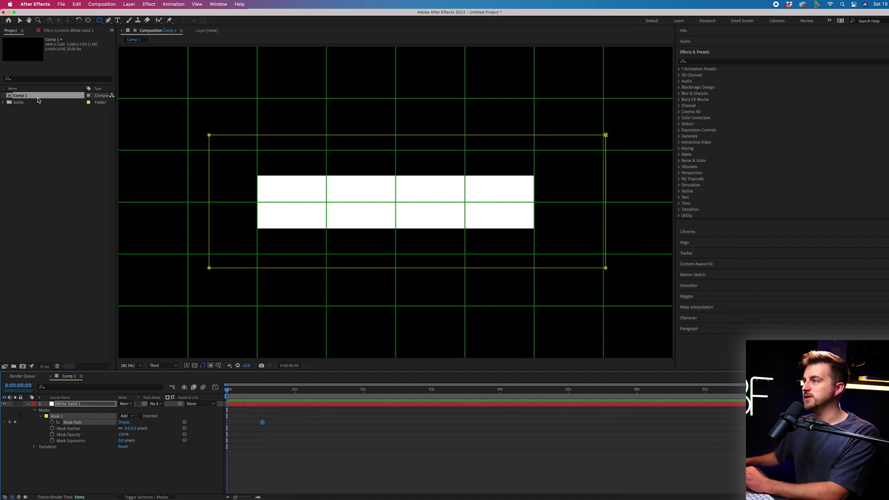
pyautogui.click(20, 21)
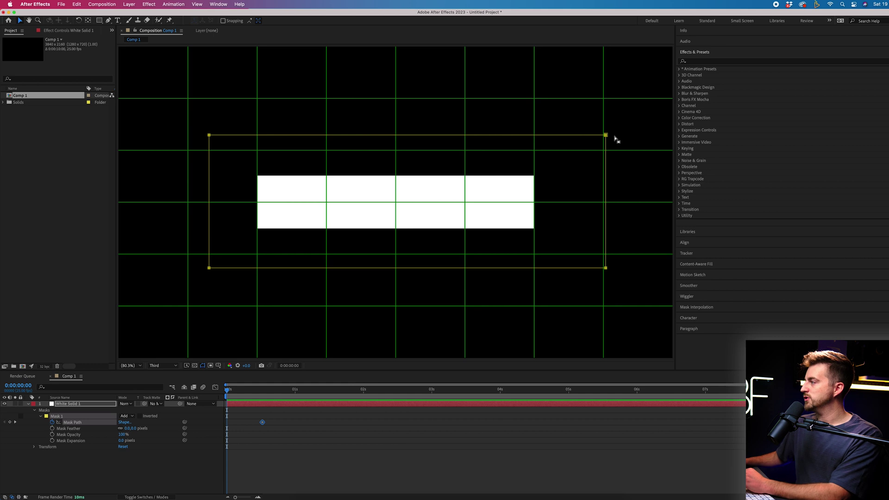
pyautogui.moveTo(616, 139); pyautogui.dragTo(217, 141)
pyautogui.press('space')
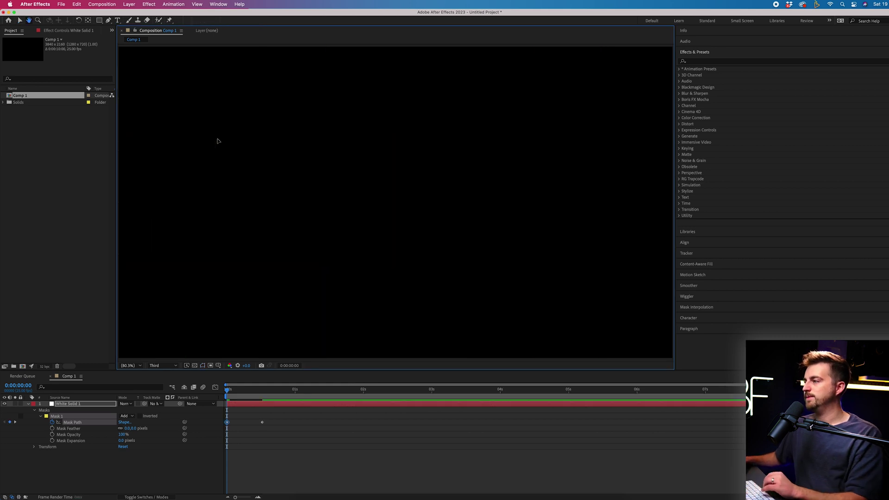
# Time-reverse the two Mask Path keyframes so the white bar wipes on from the left
pyautogui.press('space')
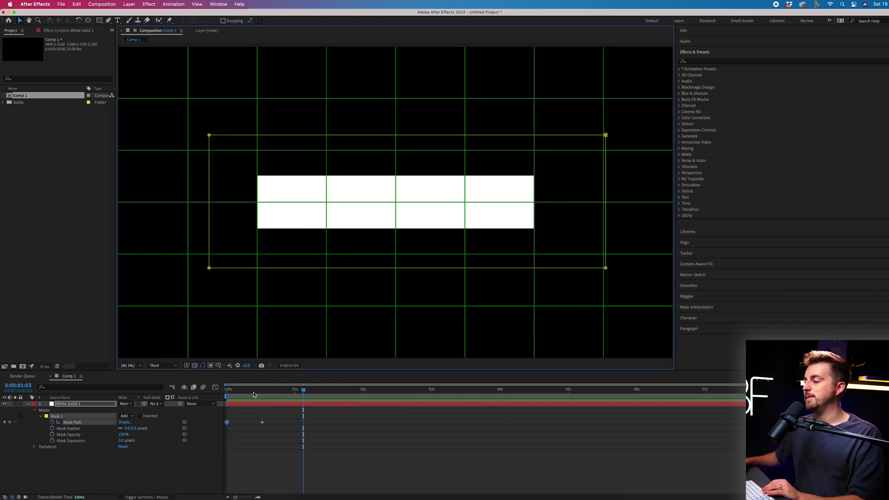
pyautogui.press('space')
pyautogui.press('space')
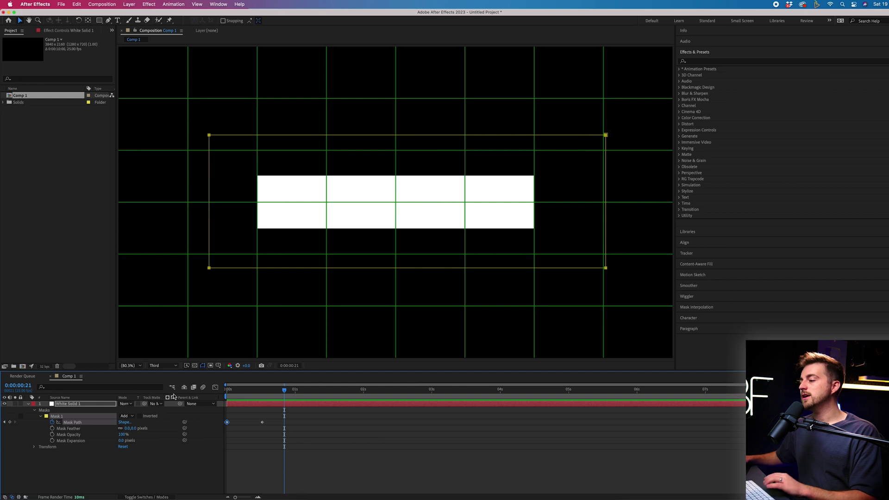
pyautogui.click(190, 459)
pyautogui.moveTo(206, 414); pyautogui.dragTo(273, 437)
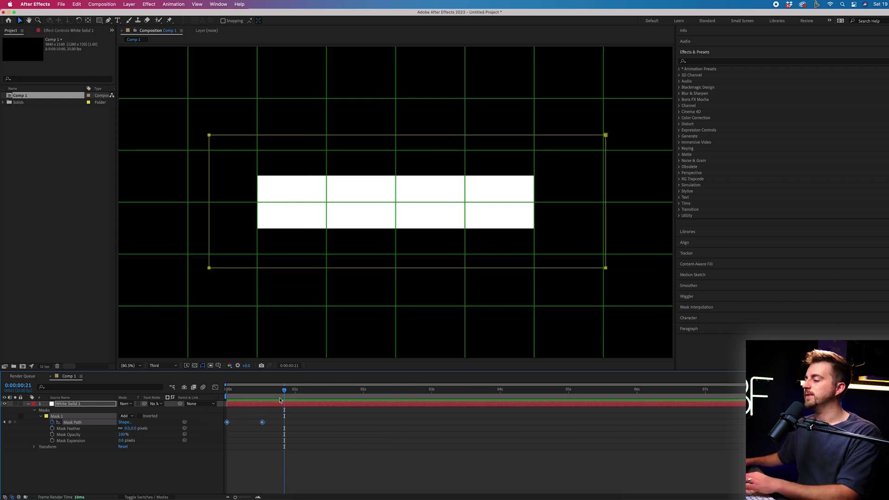
pyautogui.moveTo(284, 390); pyautogui.dragTo(221, 394)
pyautogui.press('=')
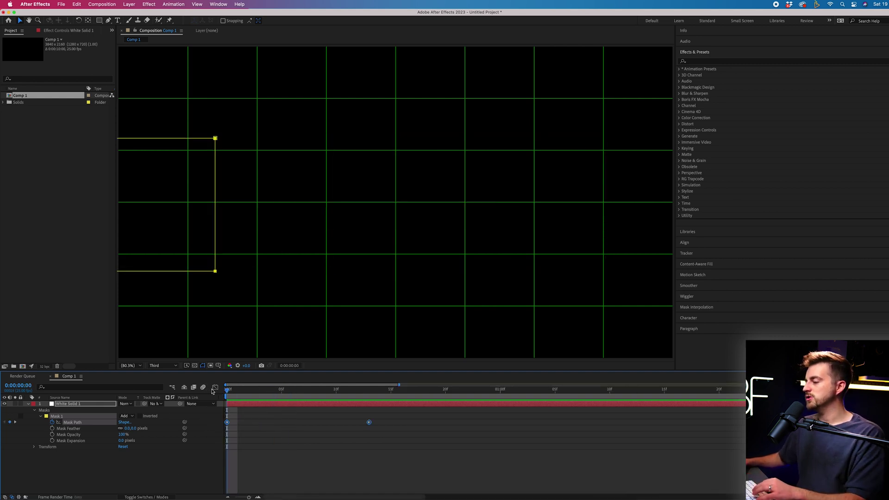
pyautogui.moveTo(403, 410); pyautogui.dragTo(185, 443)
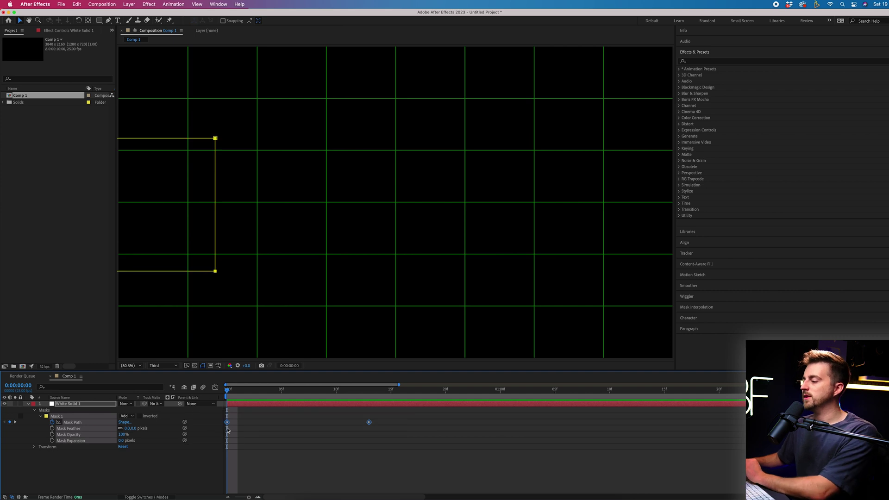
pyautogui.rightClick(227, 424)
pyautogui.moveTo(259, 493)
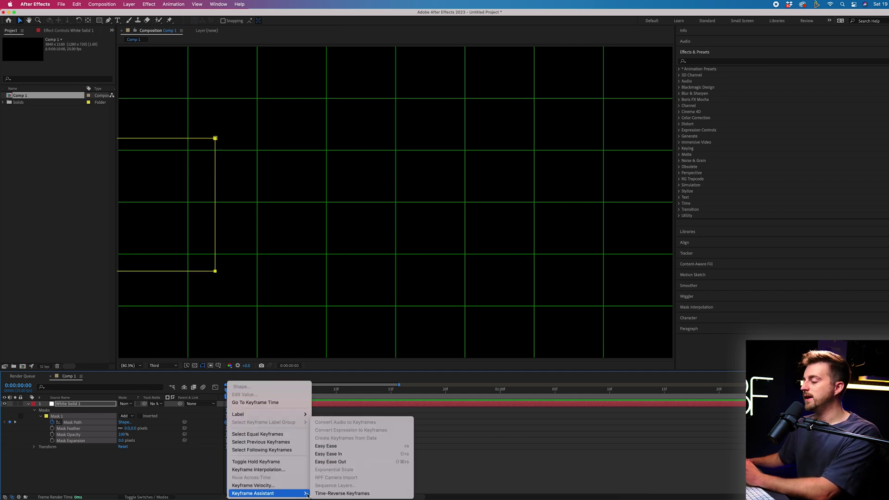
pyautogui.click(341, 494)
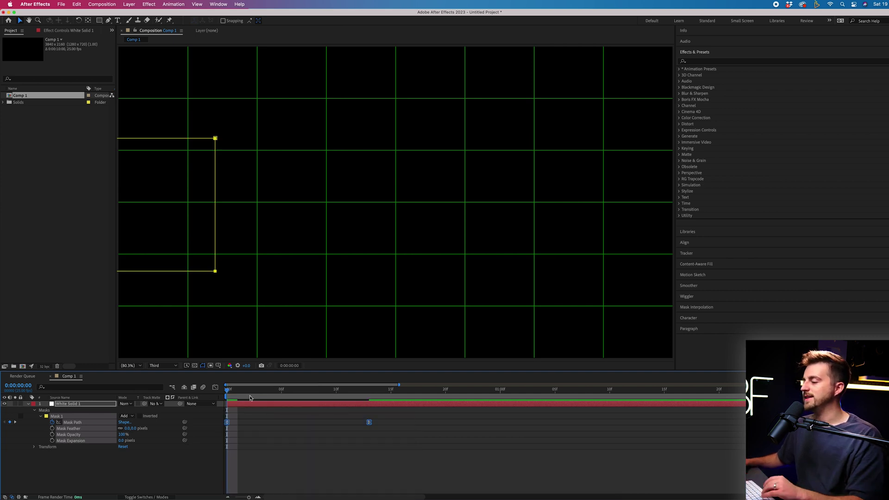
pyautogui.press('space')
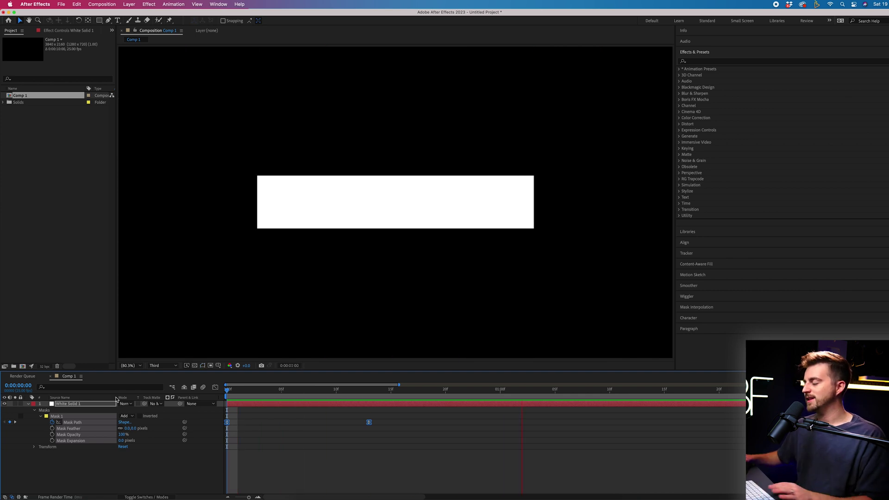
pyautogui.press('space')
# Move the end Mask Path keyframe from 13f to about 18f and preview the slower wipe
pyautogui.click(258, 410)
pyautogui.press('space')
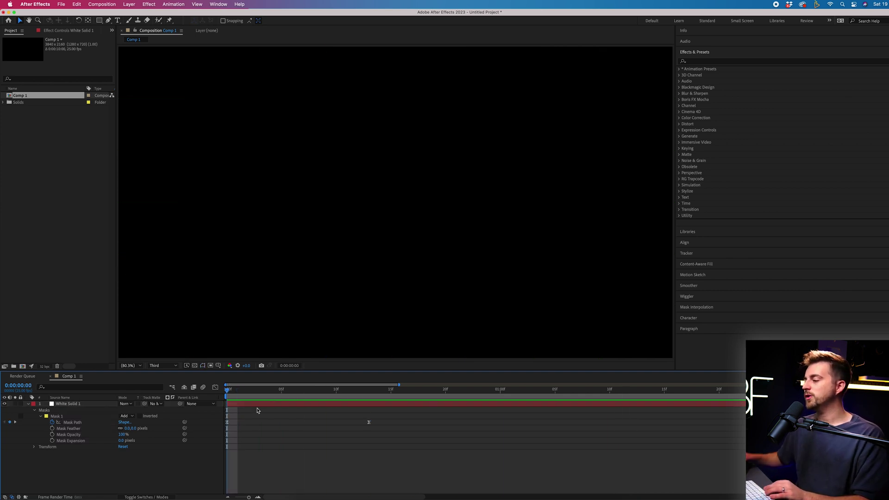
pyautogui.press('space')
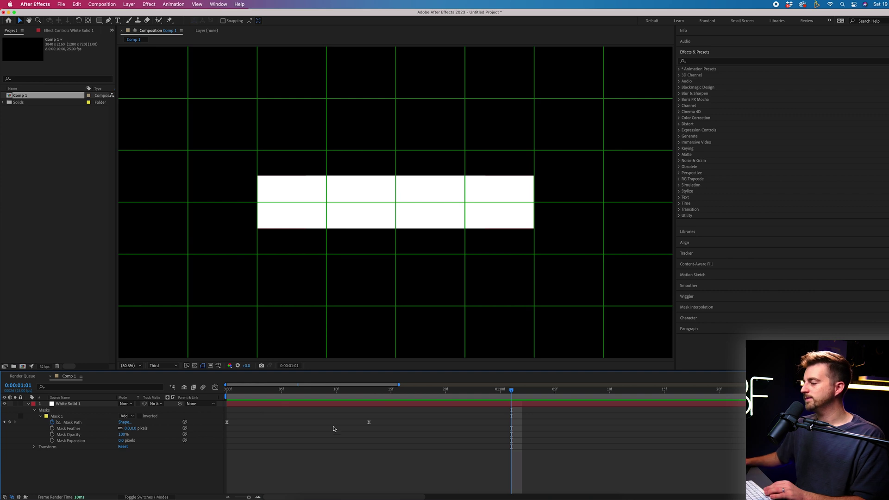
pyautogui.click(369, 423)
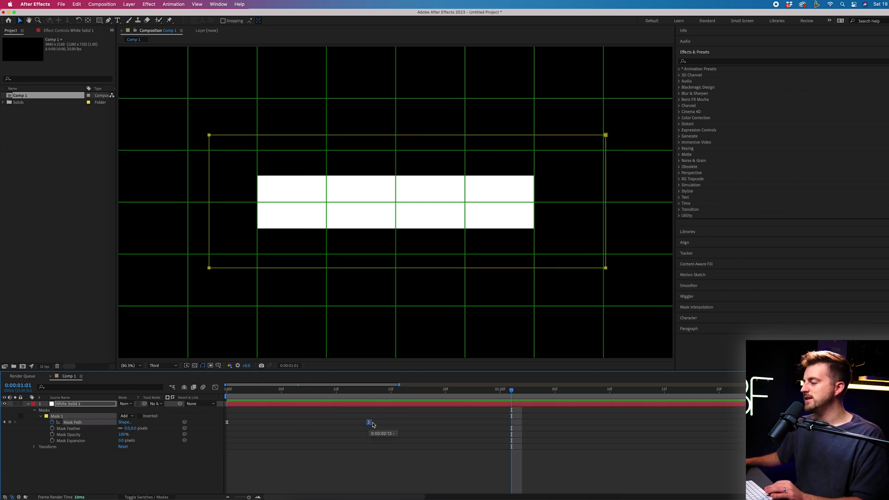
pyautogui.moveTo(373, 424); pyautogui.dragTo(424, 424)
pyautogui.press('space')
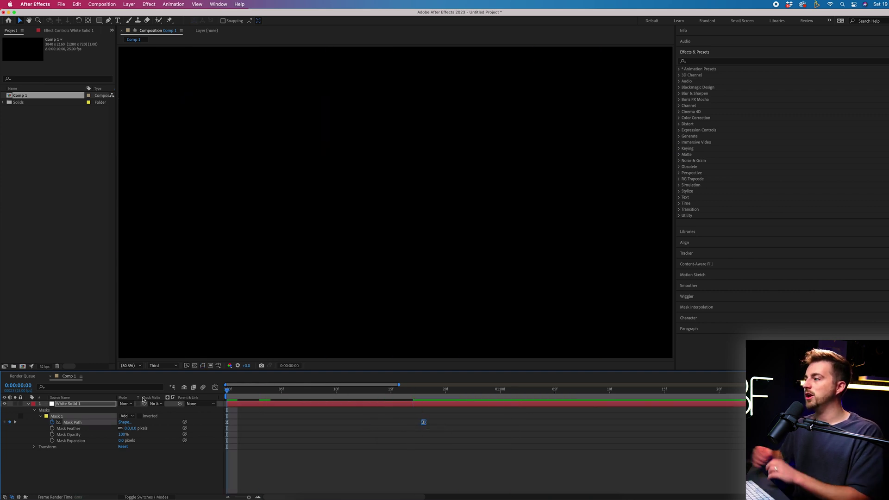
pyautogui.press('space')
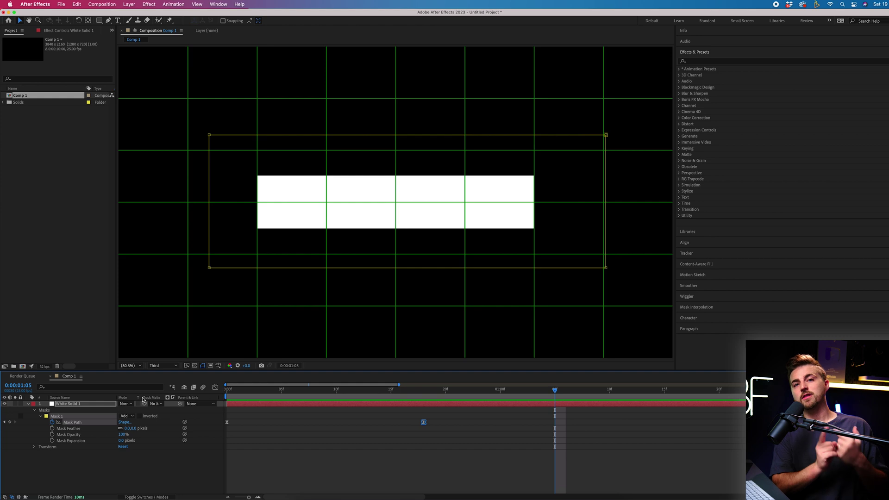
# Apply the Tint effect to the top White Solid 1 layer
pyautogui.click(315, 405)
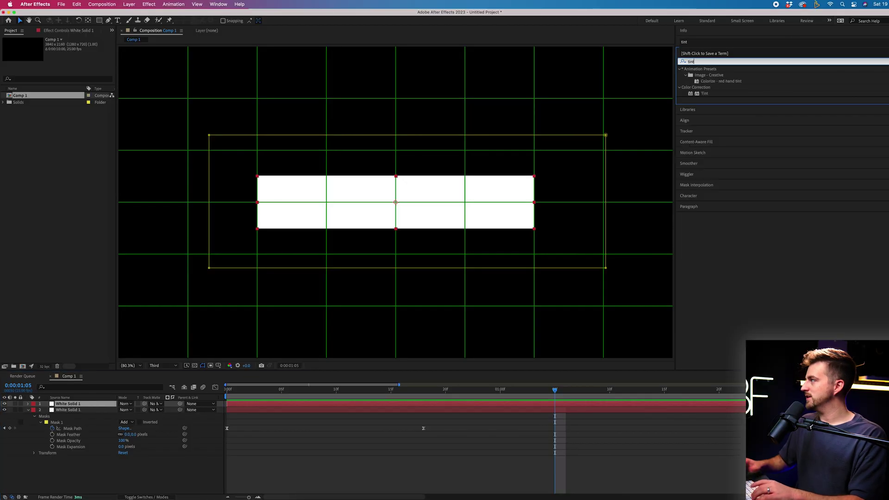
pyautogui.click(704, 94)
pyautogui.moveTo(261, 299); pyautogui.dragTo(81, 405)
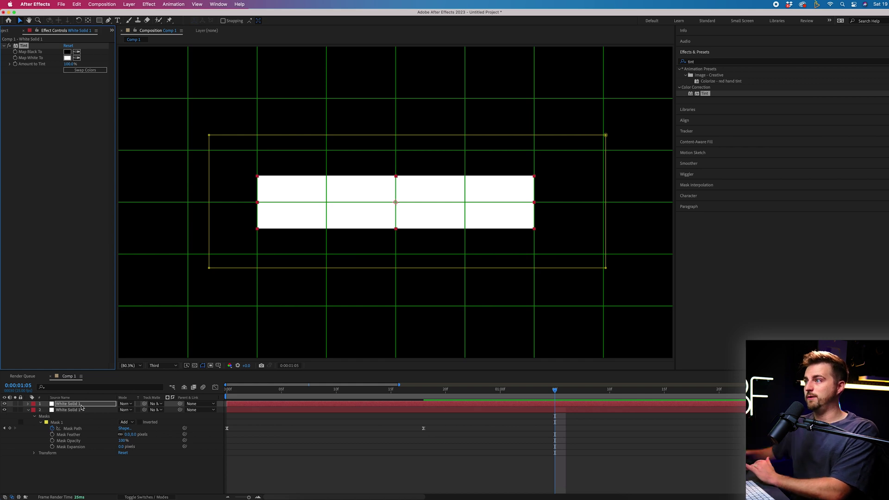
# Set Tint's Map White To colour to light blue (#7CB5EC)
pyautogui.click(67, 58)
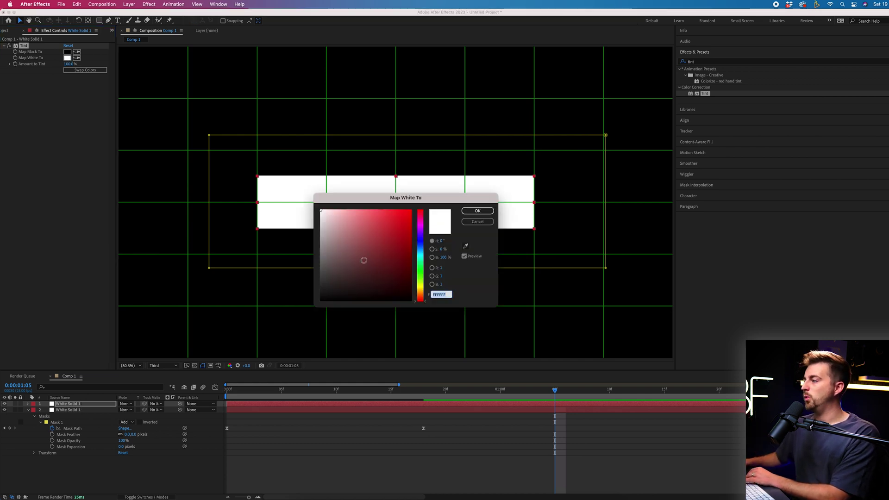
pyautogui.moveTo(414, 282); pyautogui.dragTo(415, 248)
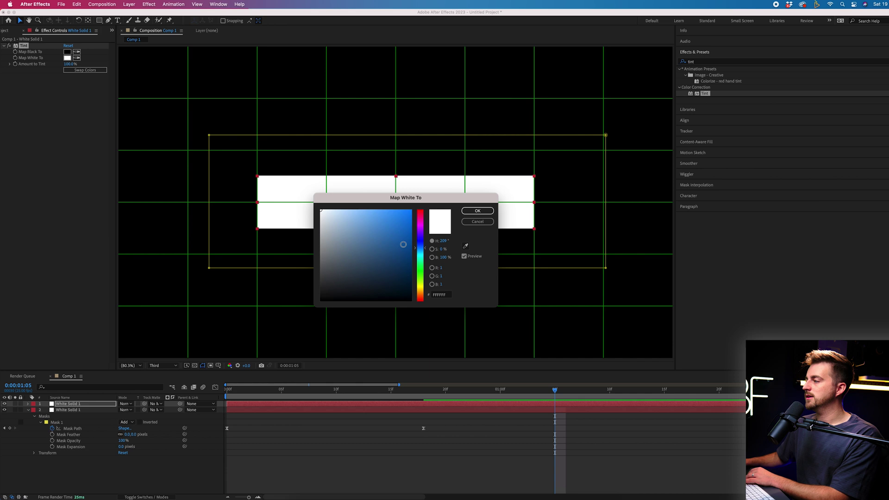
pyautogui.click(373, 215)
pyautogui.moveTo(373, 215); pyautogui.dragTo(364, 217)
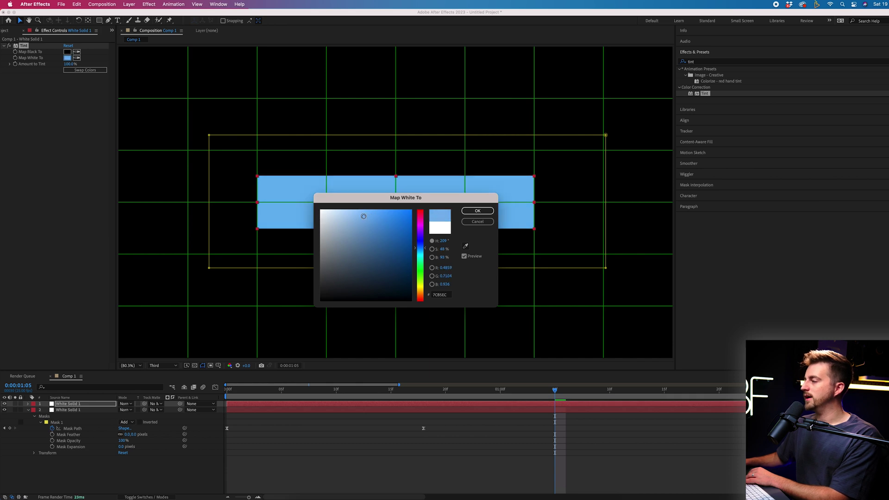
pyautogui.click(478, 211)
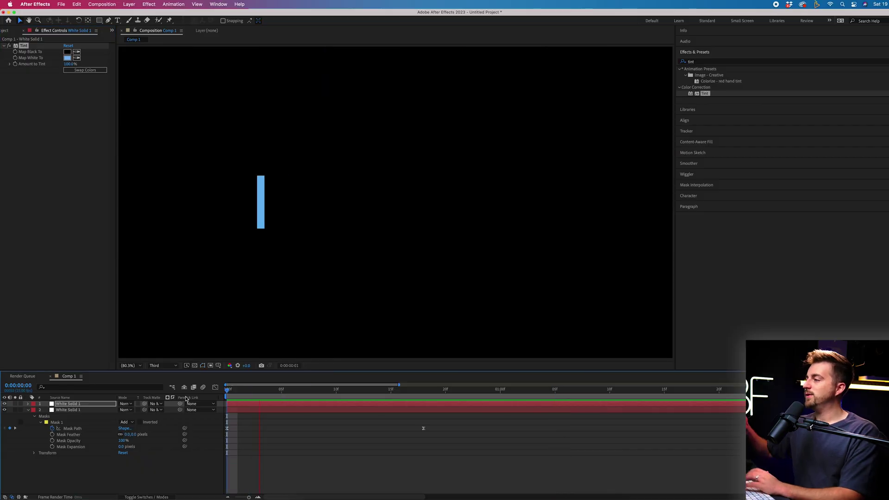
pyautogui.press('space')
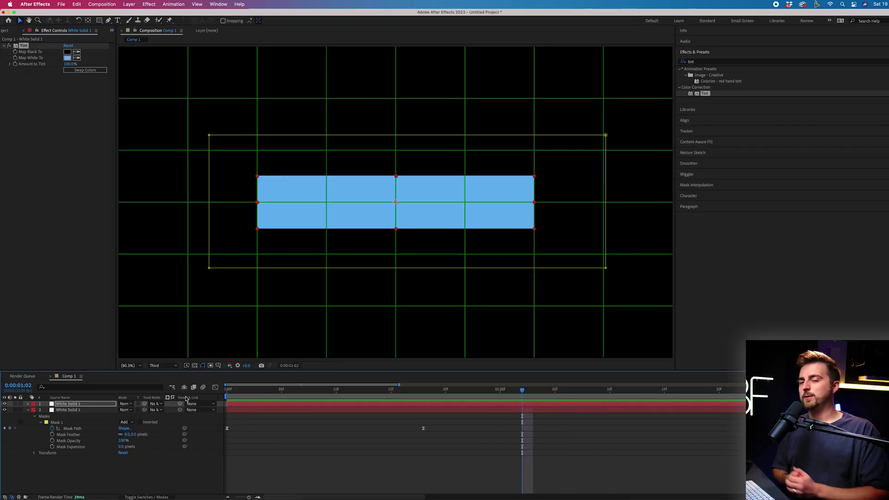
# Preview and step through the first frames of the blue box's wipe on a zoomed timeline
pyautogui.press('Home')
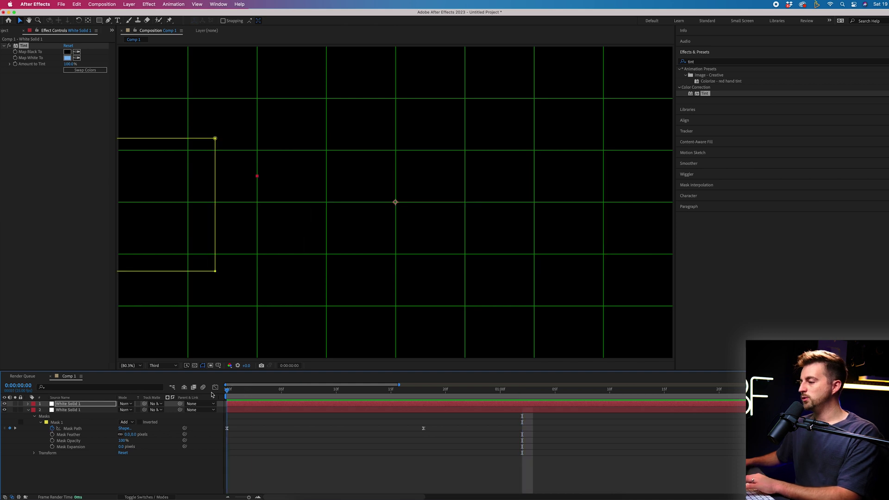
pyautogui.press('=')
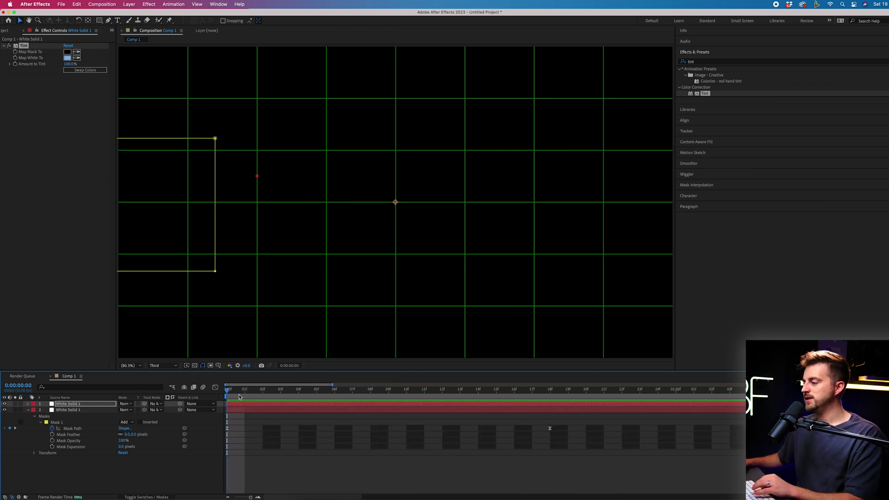
pyautogui.moveTo(239, 397); pyautogui.dragTo(255, 394)
pyautogui.press('pagedown')
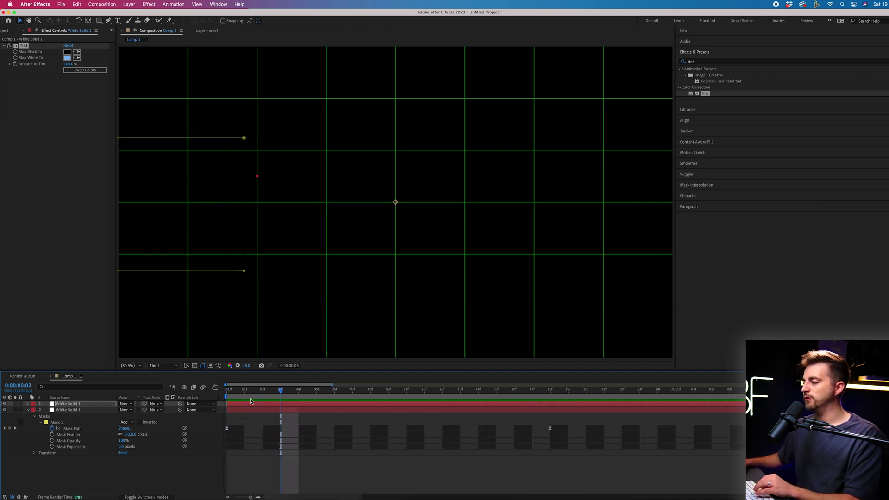
pyautogui.hotkey('shift', 'Left')
pyautogui.hotkey('shift', 'Left')
pyautogui.hotkey('shift', 'Left')
pyautogui.hotkey('shift', 'Left')
pyautogui.hotkey('shift', 'Left')
pyautogui.hotkey('shift', 'Left')
pyautogui.hotkey('shift', 'Left')
pyautogui.hotkey('shift', 'Left')
pyautogui.press('space')
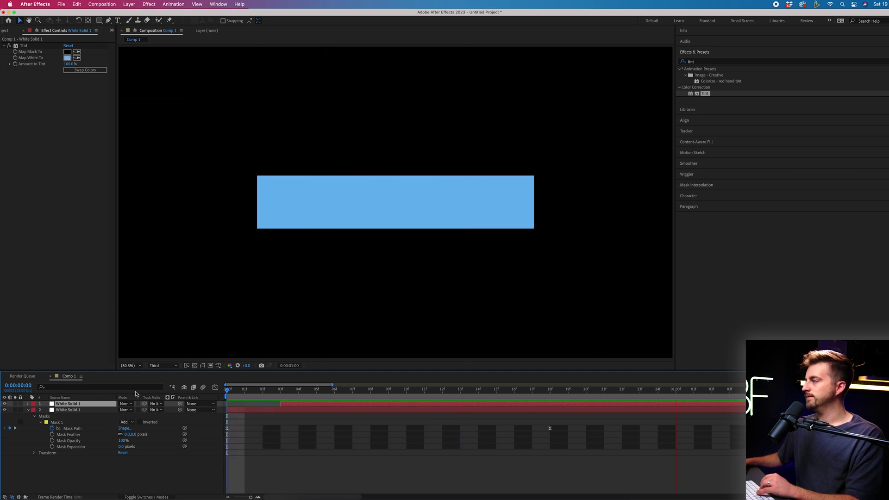
pyautogui.press('space')
pyautogui.press('-')
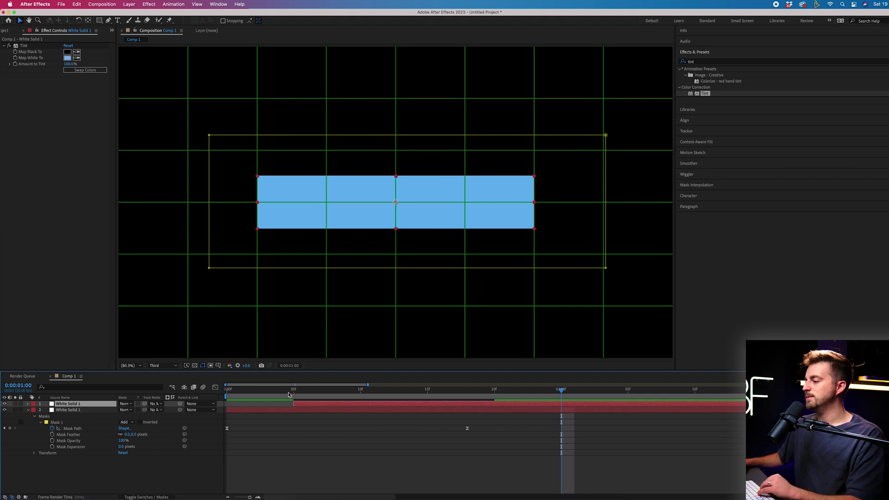
pyautogui.press('space')
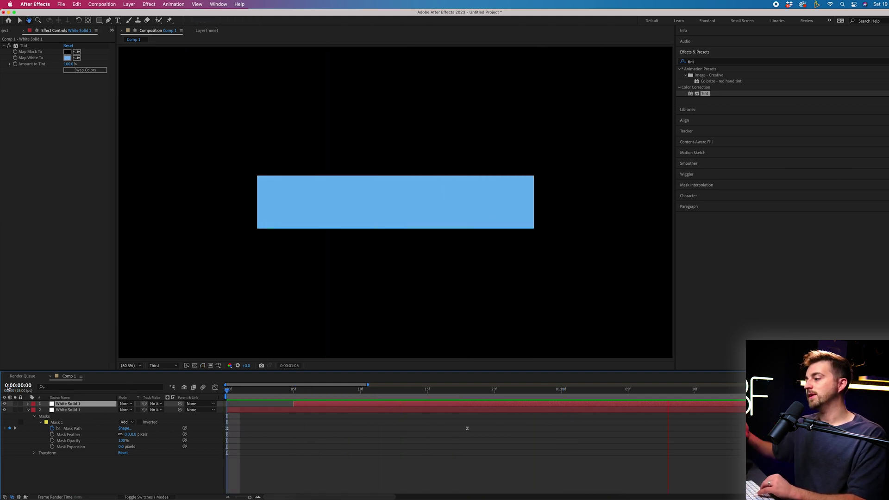
pyautogui.press('space')
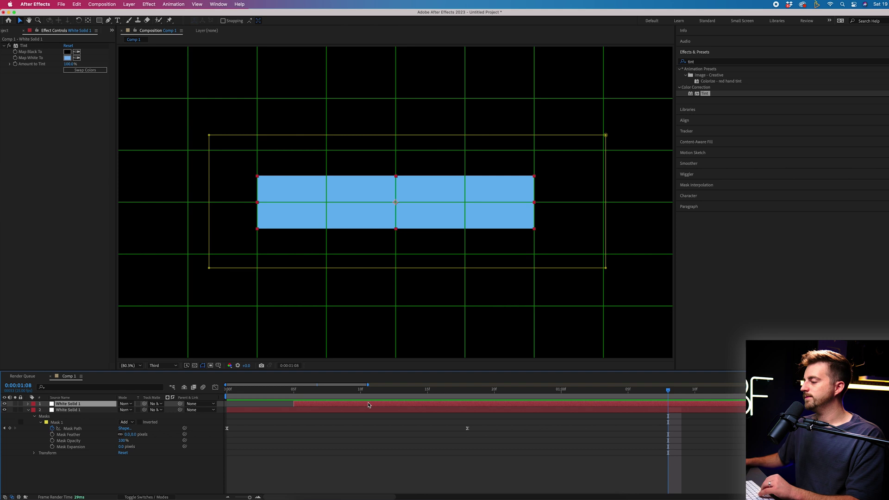
# Shift the blue layer's end Mask Path keyframe later so its wipe trails the white one
pyautogui.press('u')
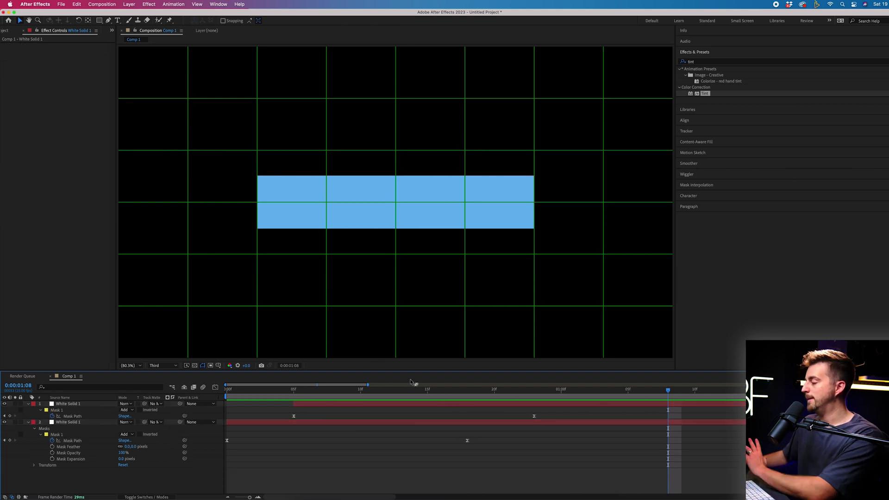
pyautogui.moveTo(534, 416); pyautogui.dragTo(598, 416)
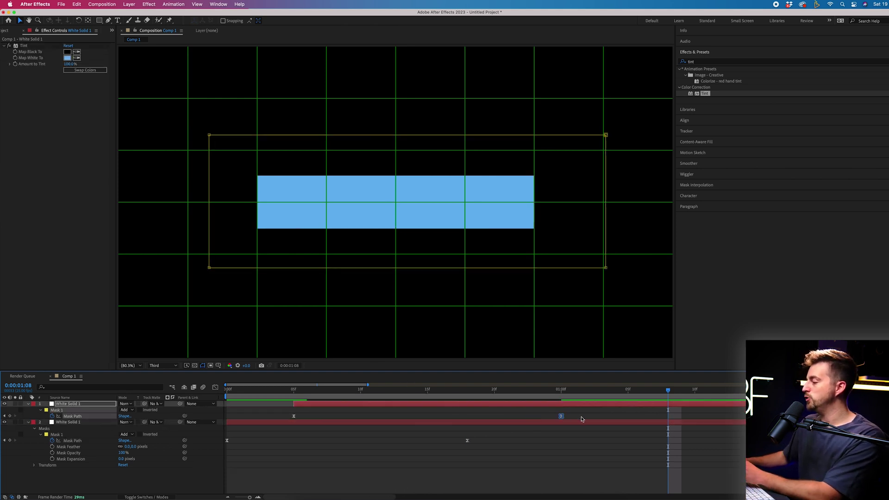
pyautogui.press('Home')
pyautogui.press('space')
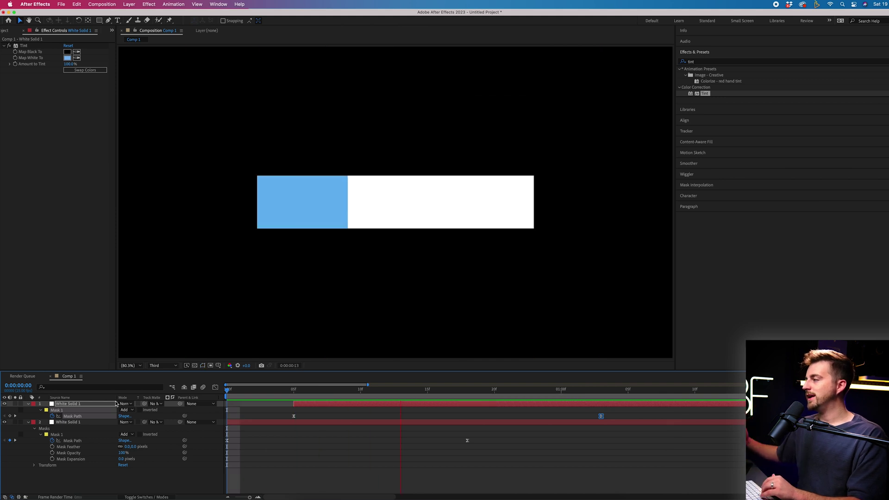
pyautogui.press('space')
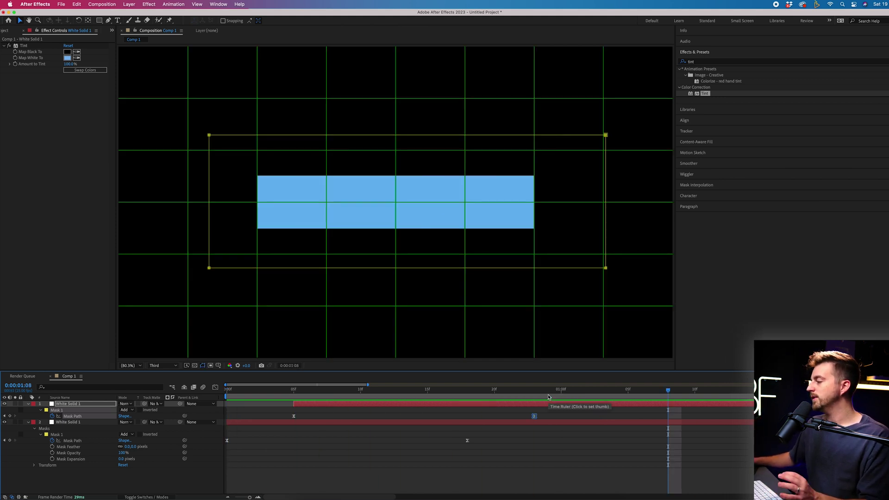
pyautogui.press('super+z')
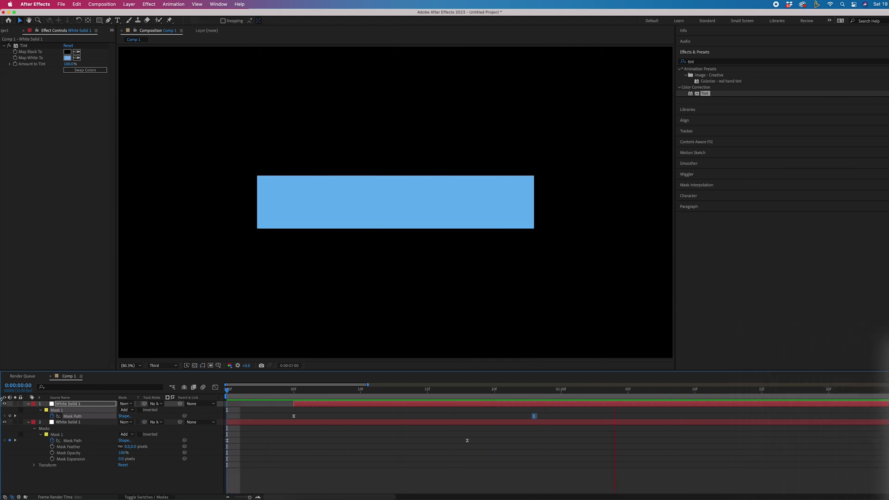
# Add hold Mask Path keyframes at 8:20 on both the white and blue box layers
pyautogui.press('-')
pyautogui.click(804, 399)
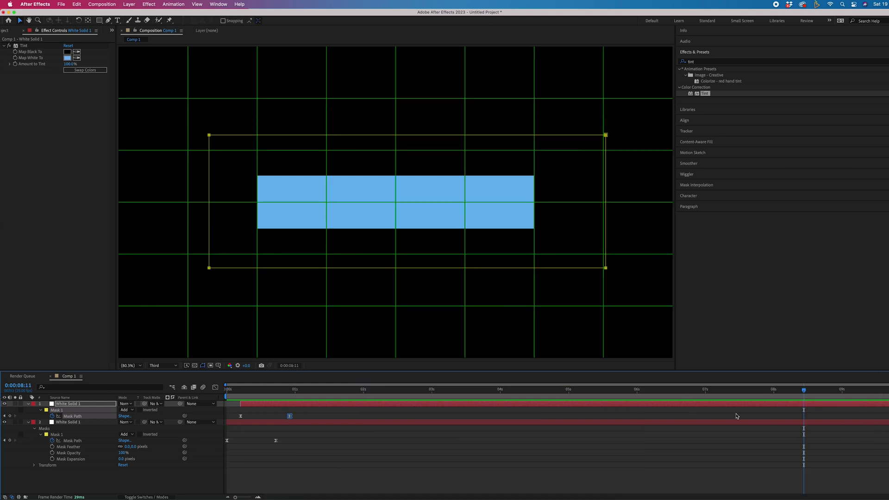
pyautogui.moveTo(804, 403); pyautogui.dragTo(828, 390)
pyautogui.click(324, 421)
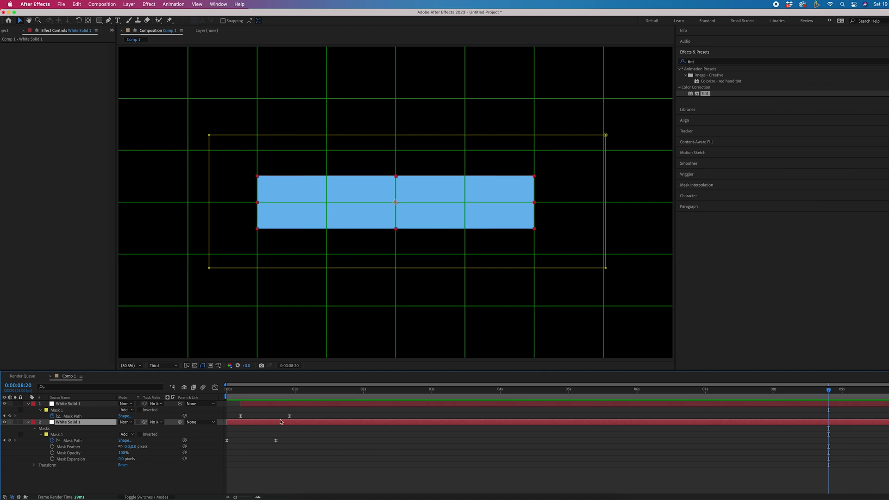
pyautogui.click(276, 441)
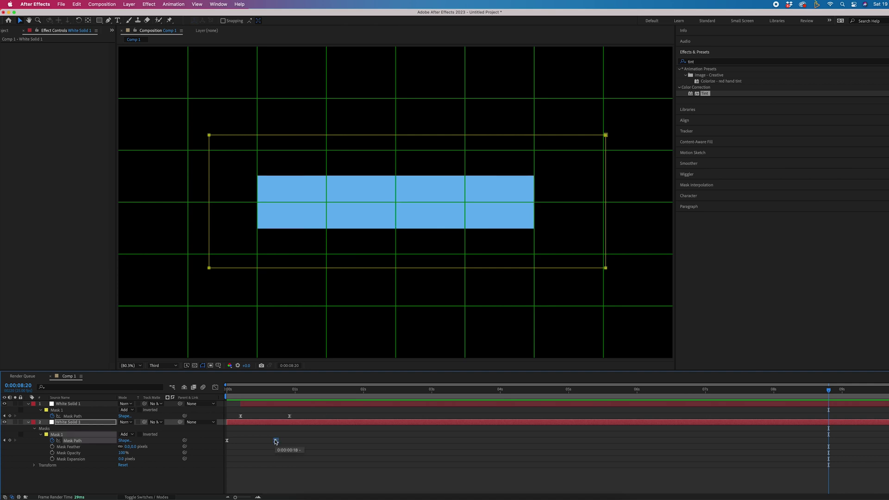
pyautogui.press('super+v')
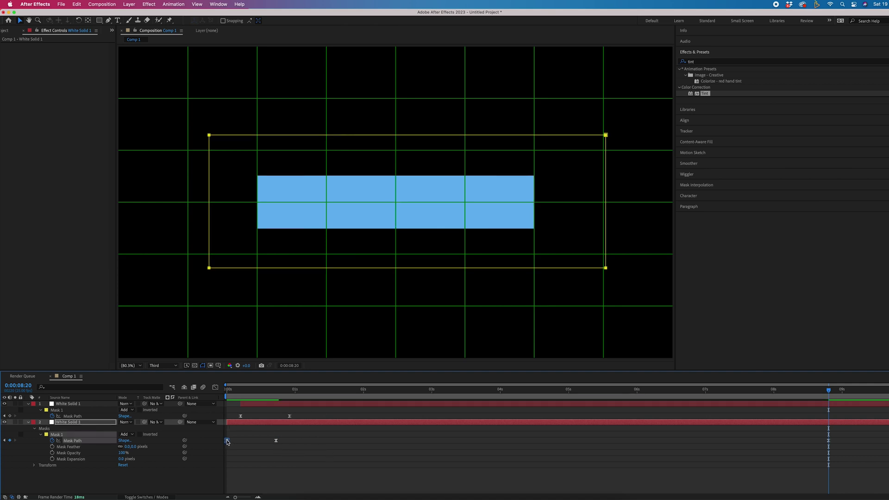
pyautogui.click(290, 416)
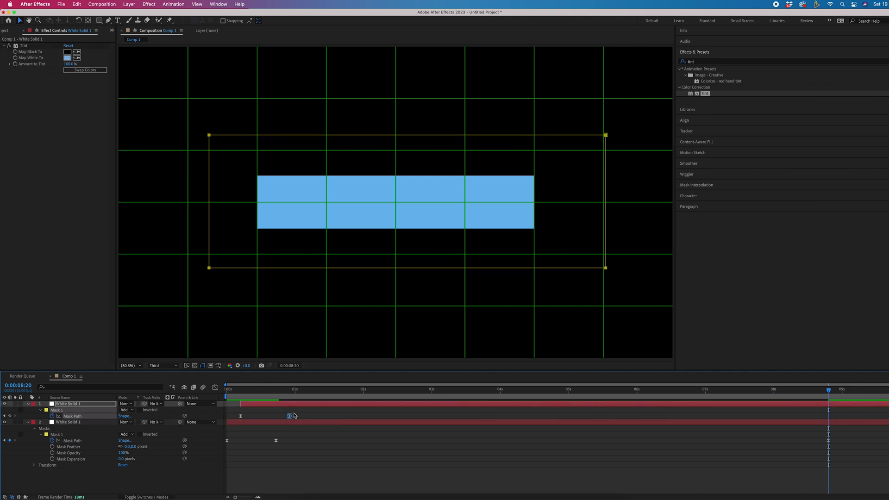
pyautogui.press('super+v')
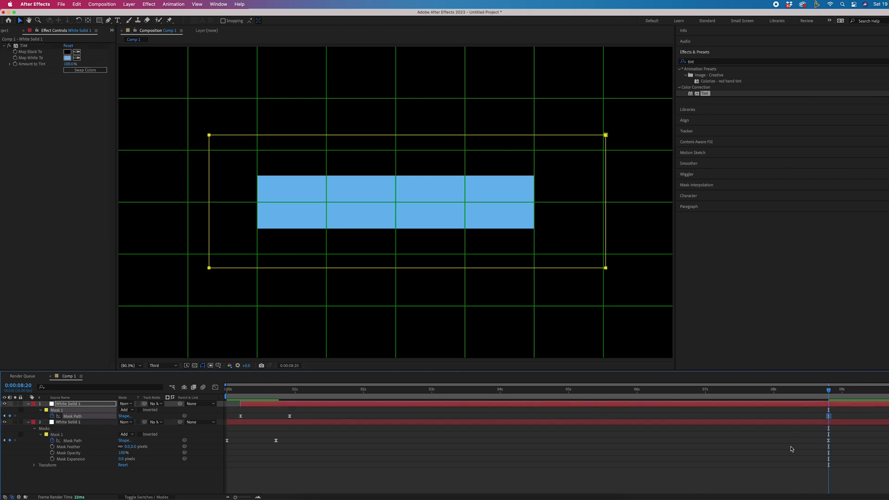
# Paste the white box's starting mask shape at 9:16 so it wipes off, and copy the blue box's
pyautogui.click(791, 449)
pyautogui.press('space')
pyautogui.click(227, 441)
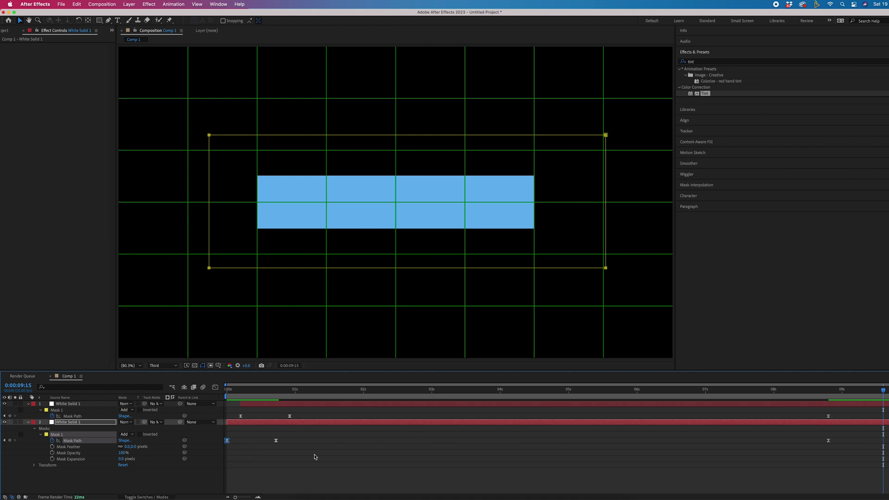
pyautogui.moveTo(849, 396); pyautogui.dragTo(886, 395)
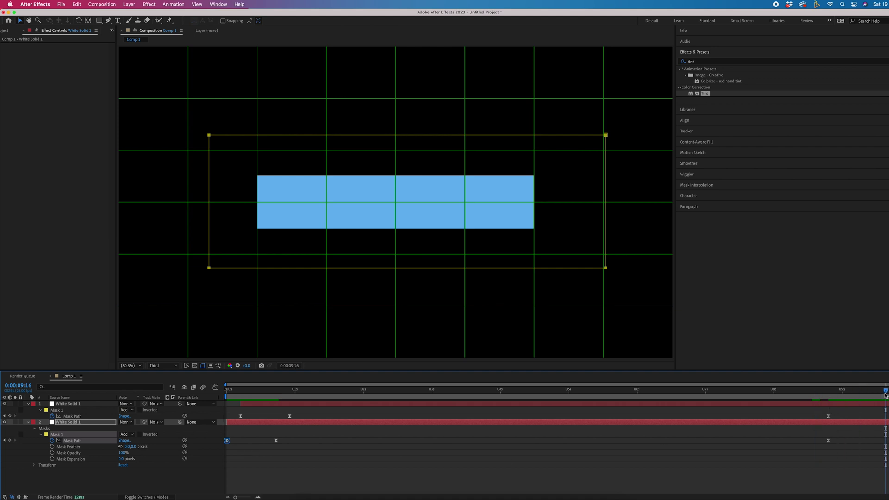
pyautogui.hotkey('ctrl', 'v')
pyautogui.click(241, 416)
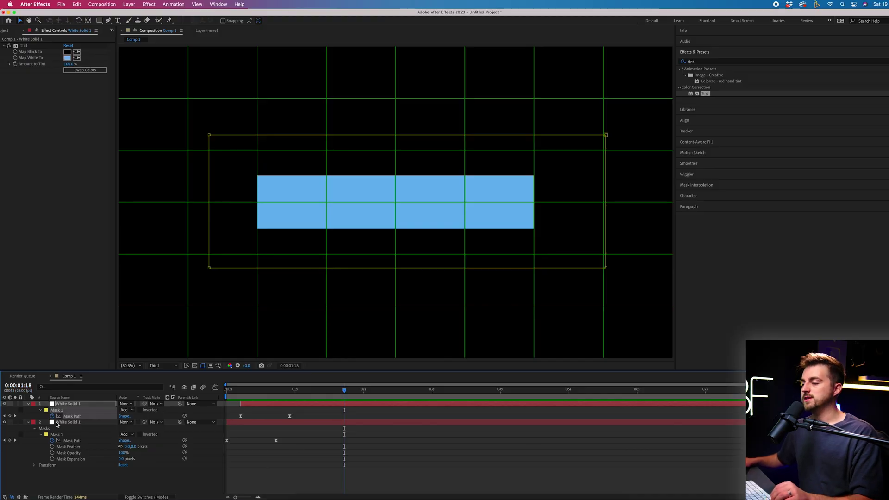
# Pre-compose both box layers into a new composition named 'Box' and preview it
pyautogui.moveTo(109, 479); pyautogui.dragTo(72, 409)
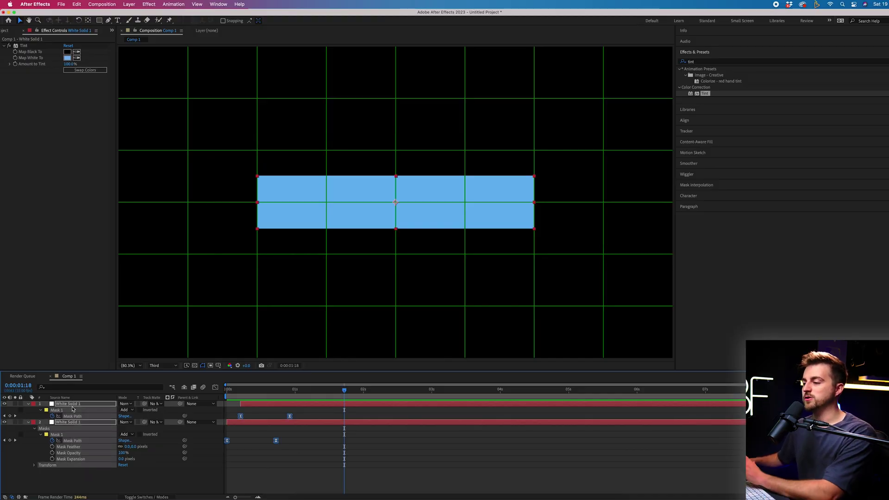
pyautogui.rightClick(72, 406)
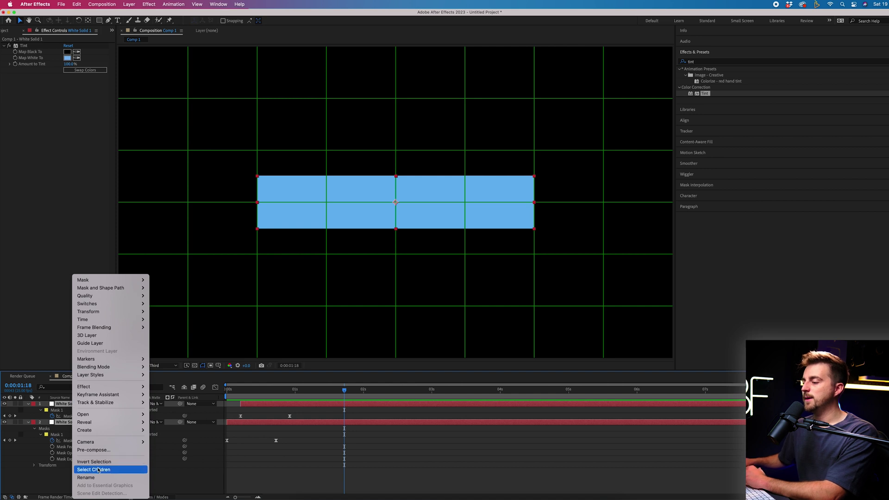
pyautogui.click(90, 452)
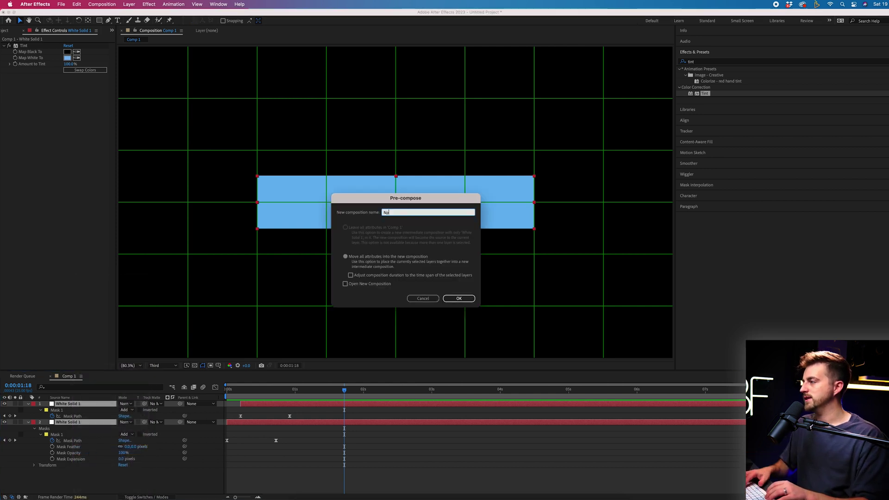
pyautogui.write('Bo')
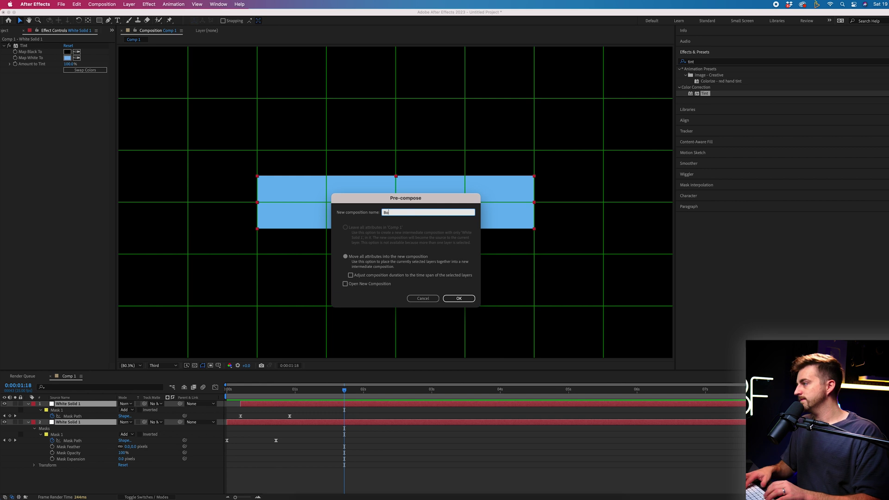
pyautogui.write('x')
pyautogui.press('Return')
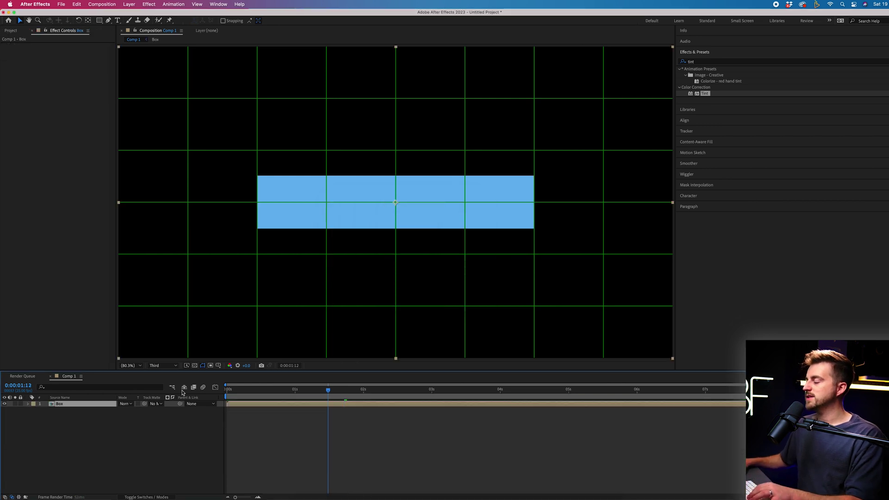
pyautogui.press('space')
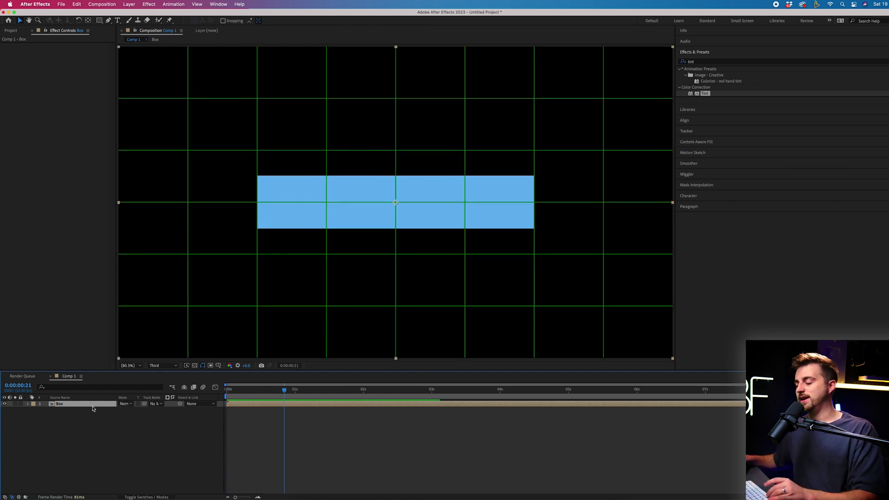
pyautogui.press('super+d')
pyautogui.moveTo(309, 181); pyautogui.dragTo(305, 256)
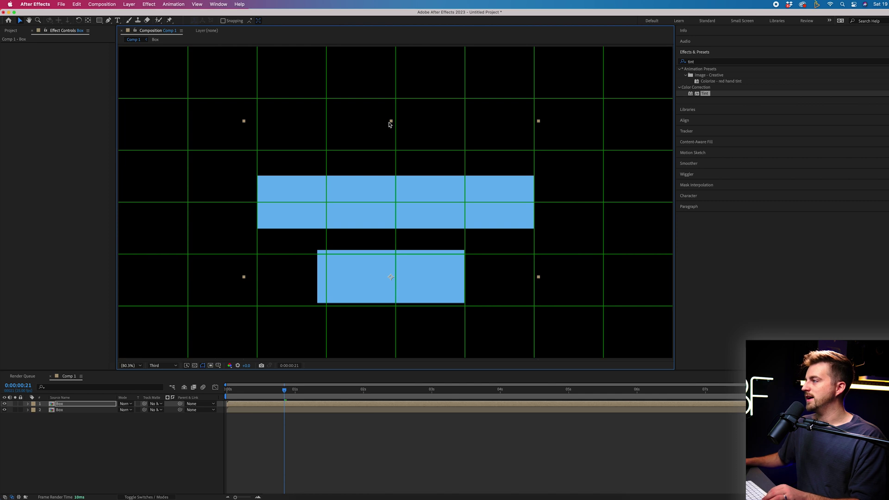
pyautogui.moveTo(390, 87); pyautogui.dragTo(373, 103)
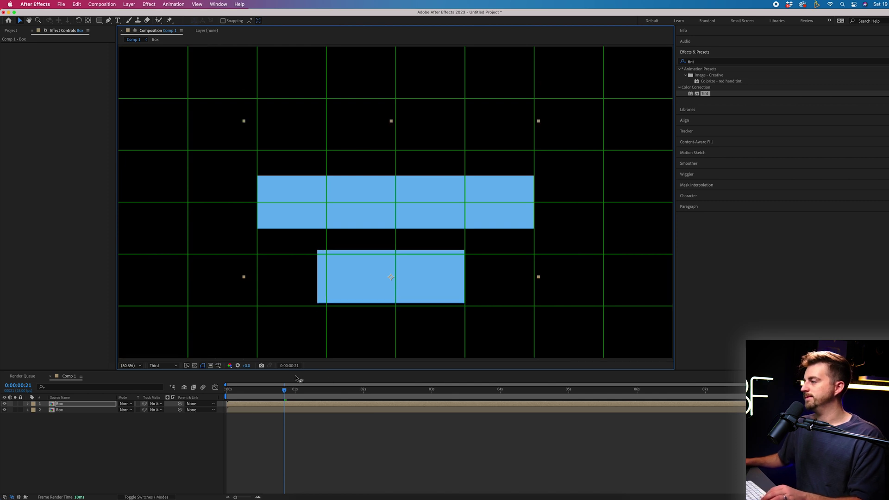
pyautogui.moveTo(538, 278); pyautogui.dragTo(806, 264)
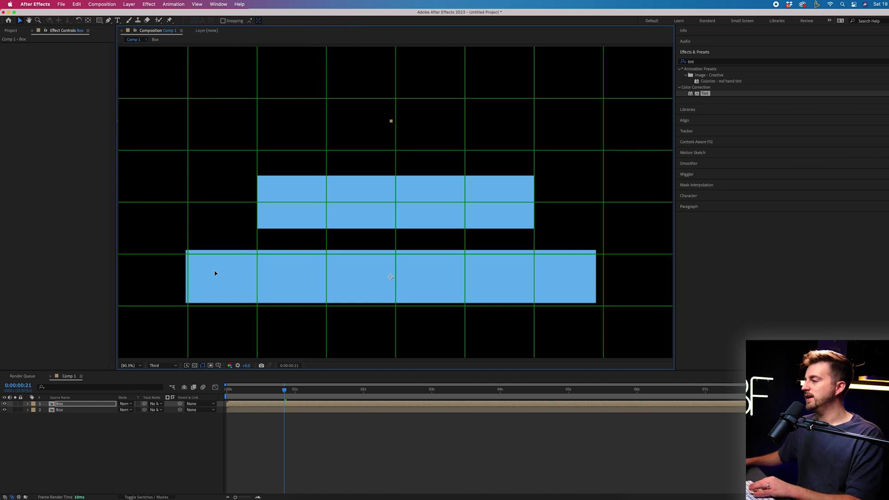
pyautogui.moveTo(215, 273); pyautogui.dragTo(285, 254)
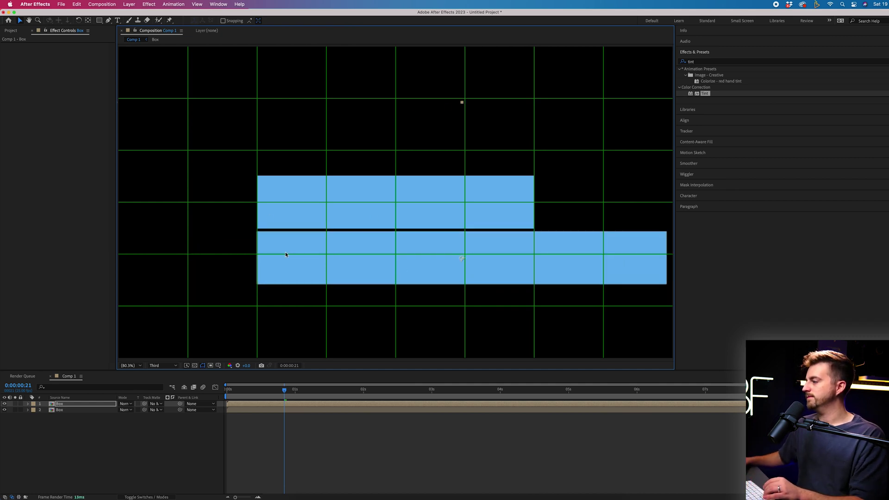
pyautogui.press('Home')
pyautogui.press('space')
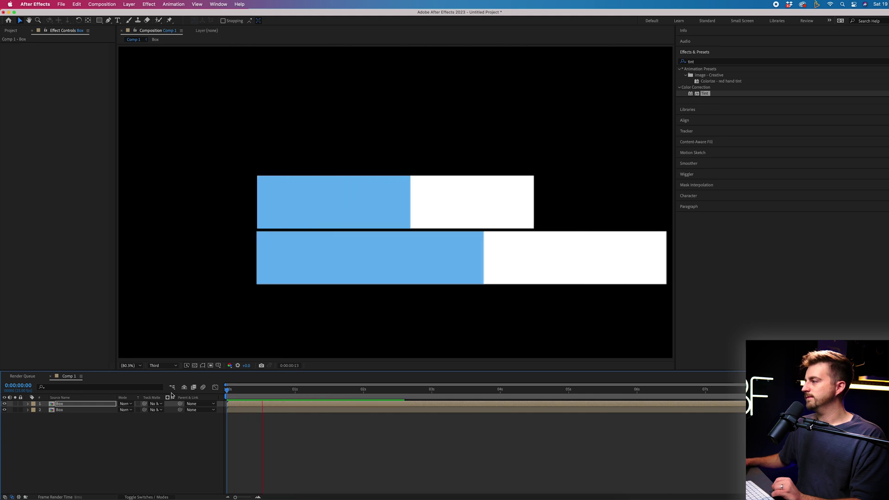
pyautogui.press('space')
pyautogui.press('Delete')
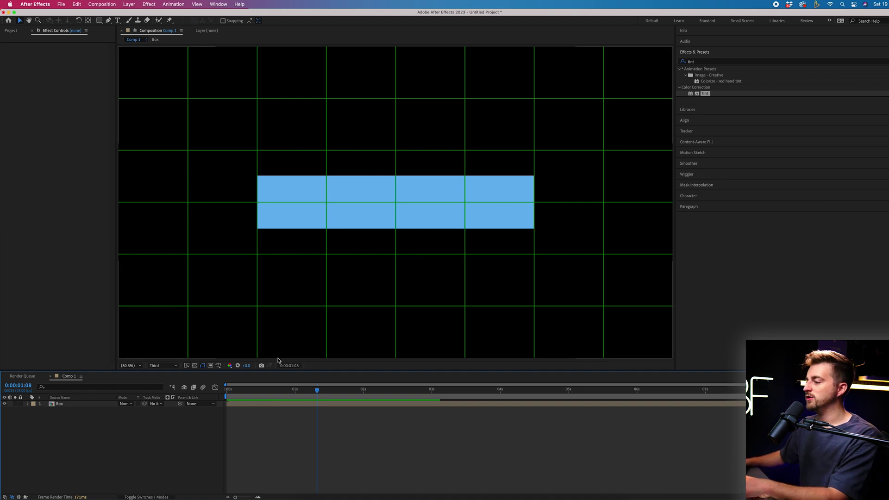
# Add a white Montserrat Black text layer reading 'BROOKER' over the blue box
pyautogui.moveTo(317, 390); pyautogui.dragTo(405, 393)
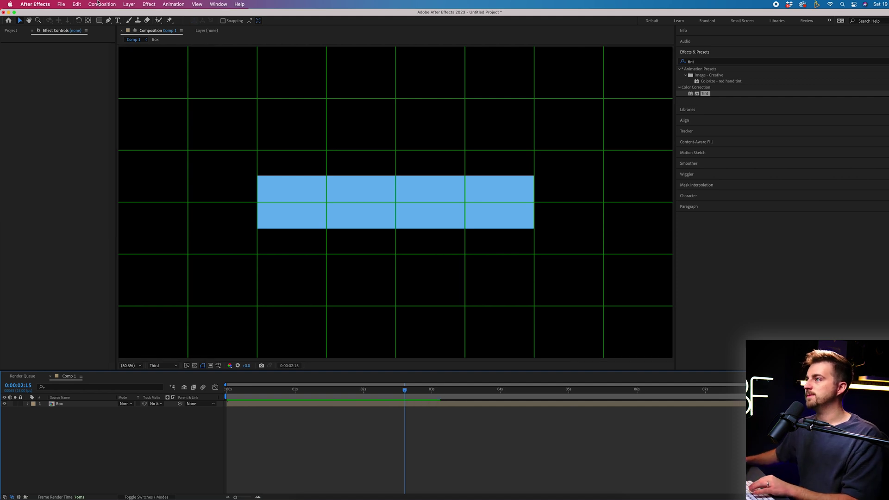
pyautogui.click(118, 20)
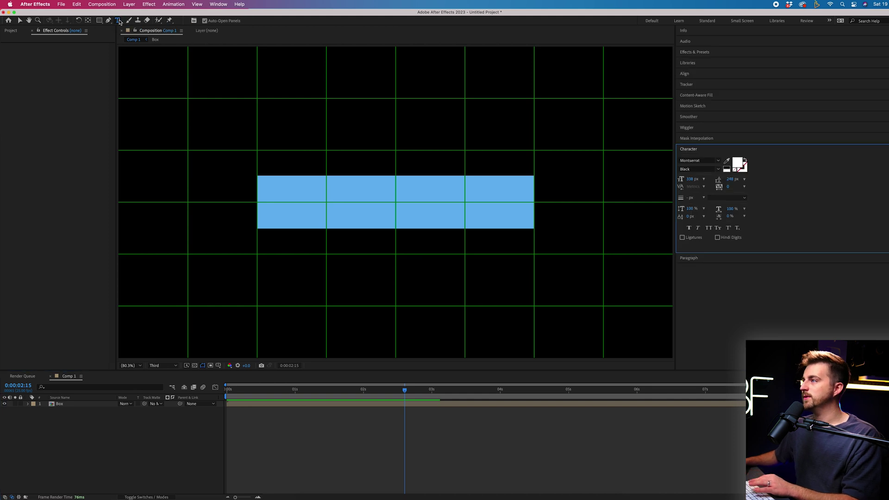
pyautogui.click(316, 199)
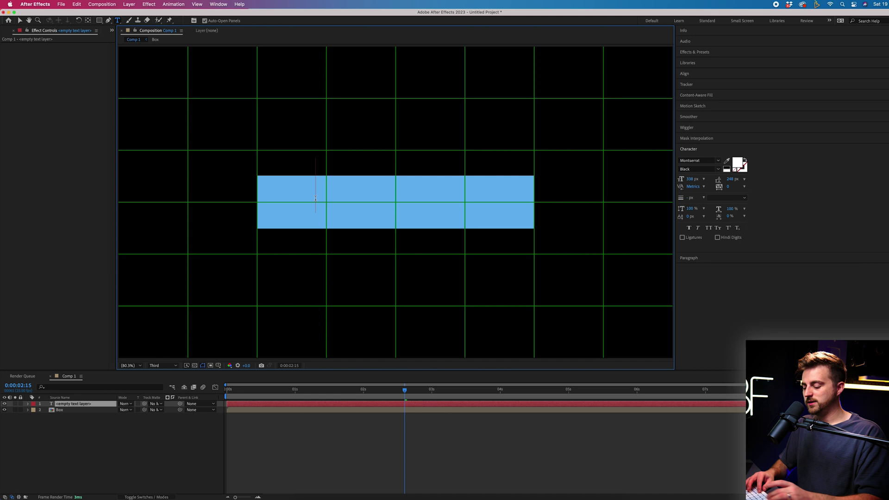
pyautogui.write('BROOKER')
pyautogui.press('super+a')
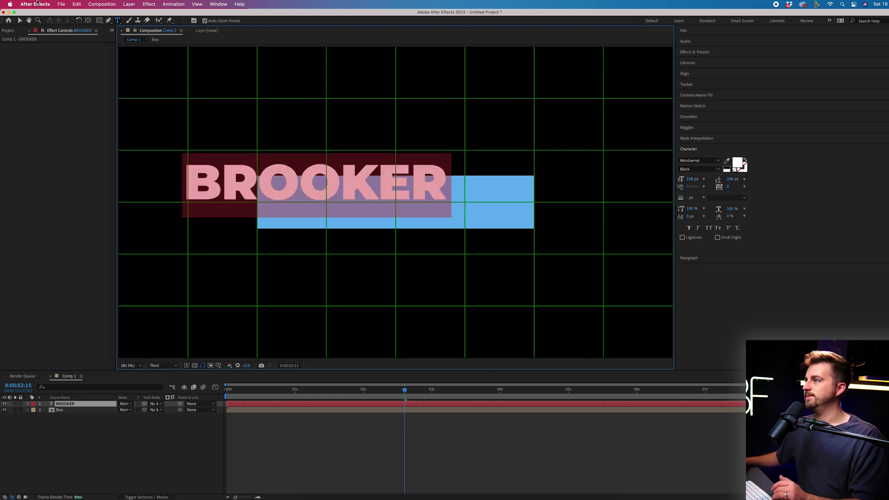
pyautogui.click(19, 21)
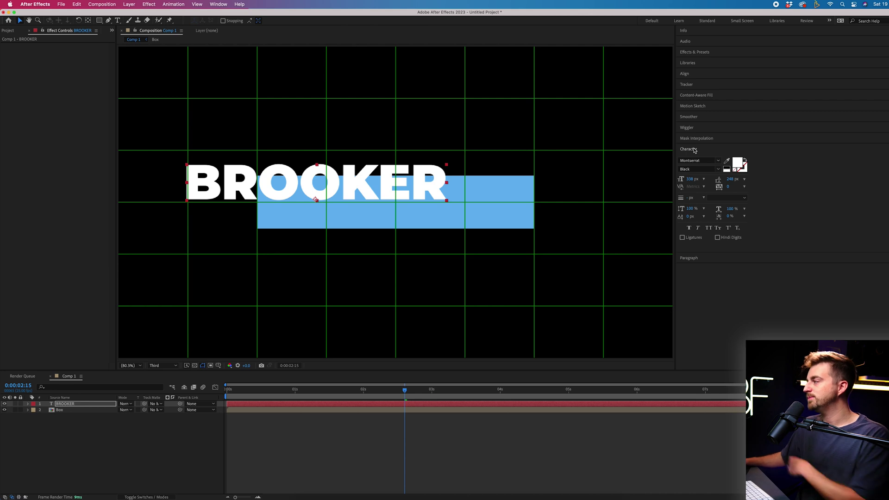
# Set the BROOKER font size to 268 px in the Character panel
pyautogui.click(215, 3)
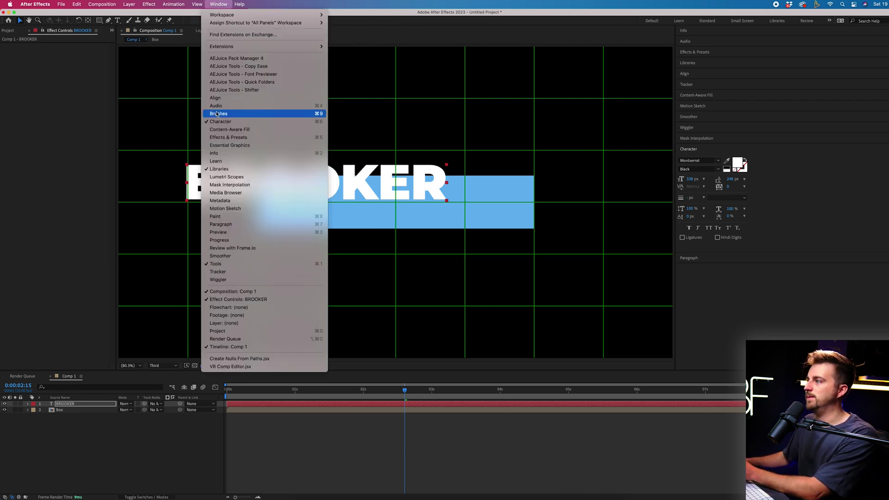
pyautogui.moveTo(183, 3)
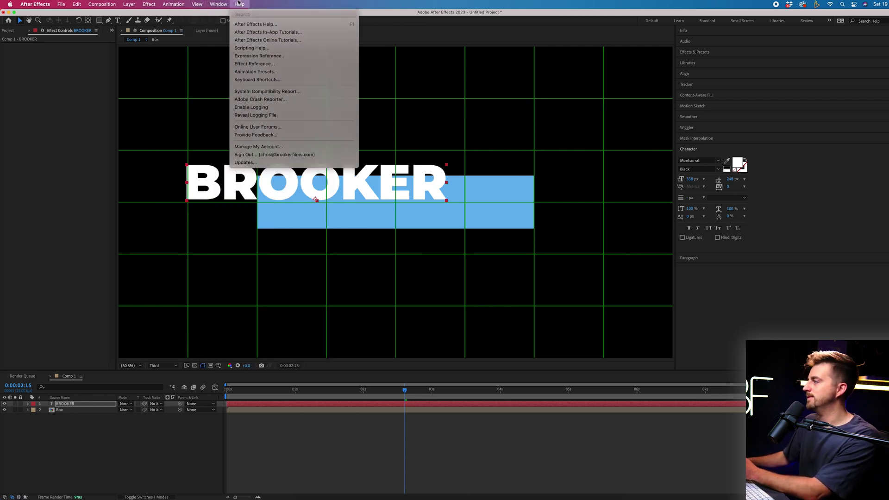
pyautogui.click(239, 4)
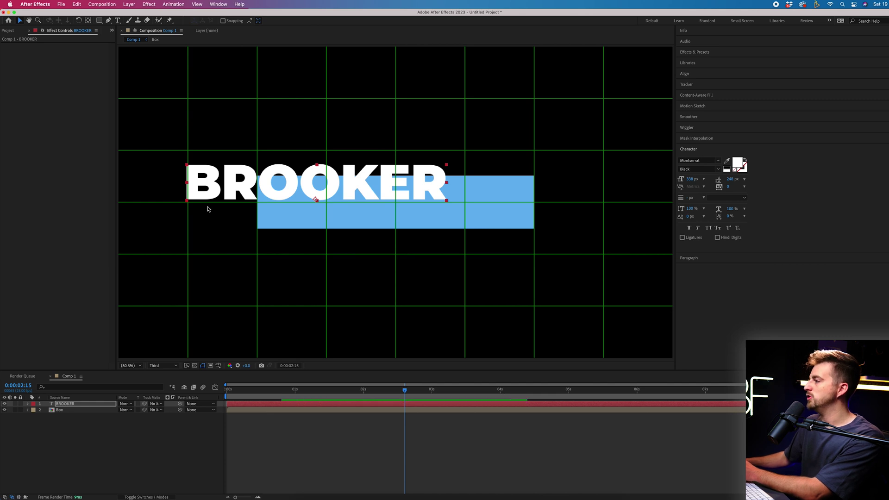
pyautogui.click(694, 180)
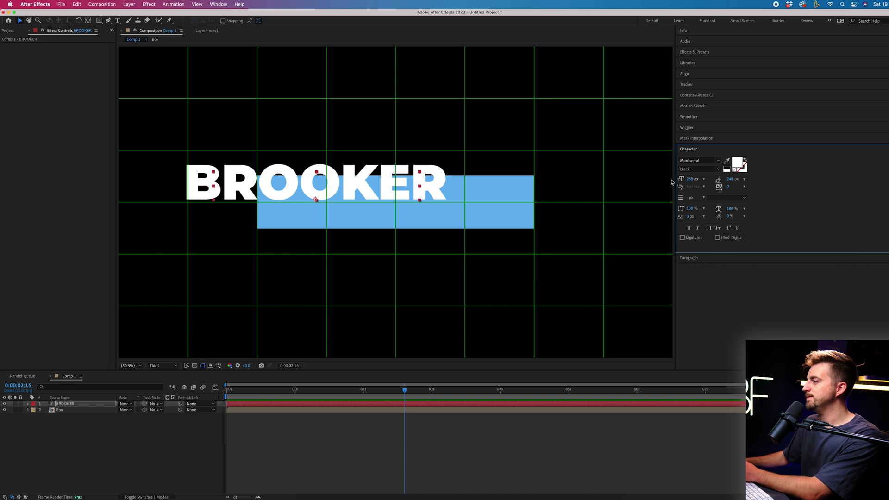
pyautogui.press('Tab')
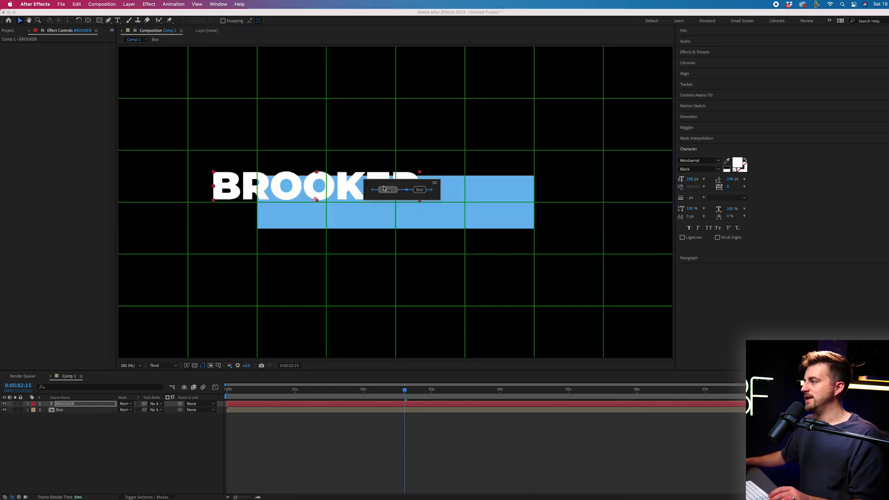
# Drag the BROOKER text layer into the centre of the blue box and return to the start
pyautogui.click(358, 188)
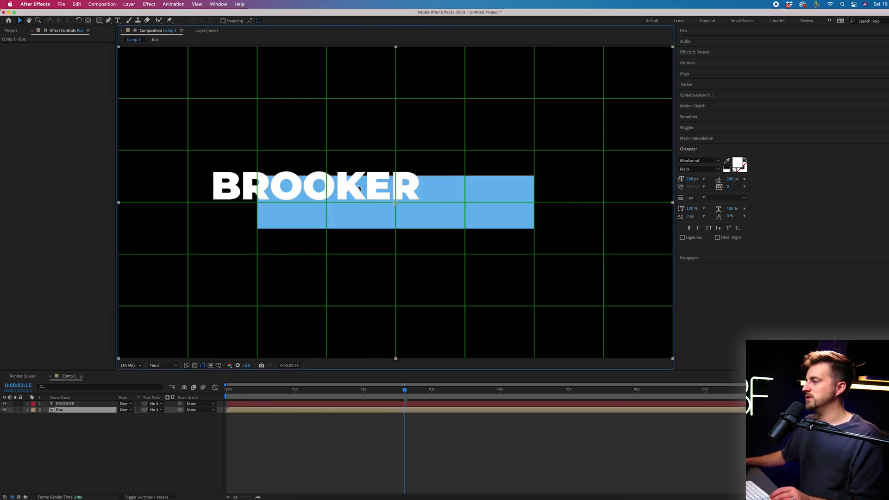
pyautogui.click(70, 404)
pyautogui.moveTo(318, 193); pyautogui.dragTo(399, 210)
pyautogui.click(536, 324)
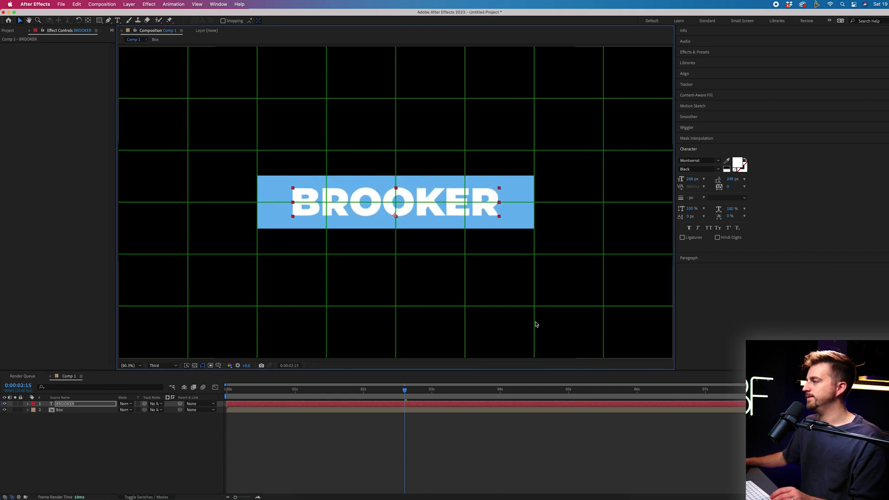
pyautogui.press('Home')
# Preview the box reveal and park the playhead at 0:00:00:17, where BROOKER is fully revealed
pyautogui.press('space')
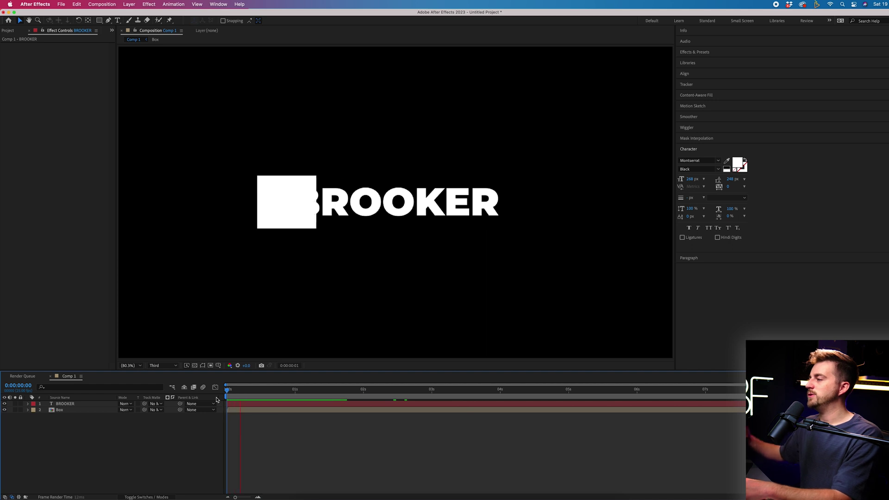
pyautogui.click(254, 391)
pyautogui.moveTo(254, 394); pyautogui.dragTo(271, 394)
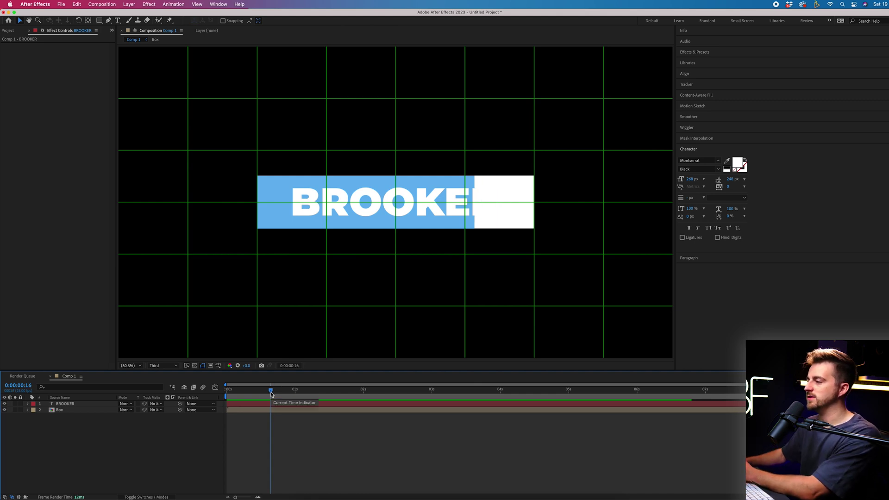
pyautogui.moveTo(271, 394); pyautogui.dragTo(273, 393)
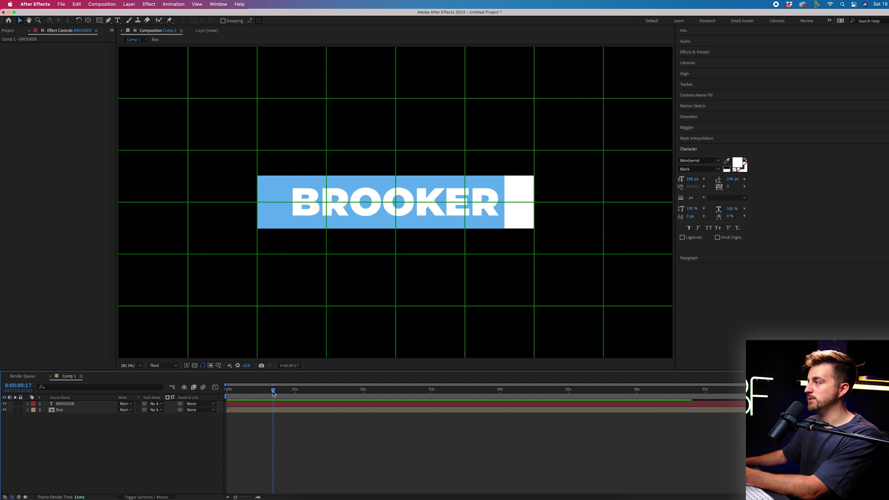
# Draw a rectangle mask over the blue area on BROOKER and keyframe its Mask Path
pyautogui.click(277, 406)
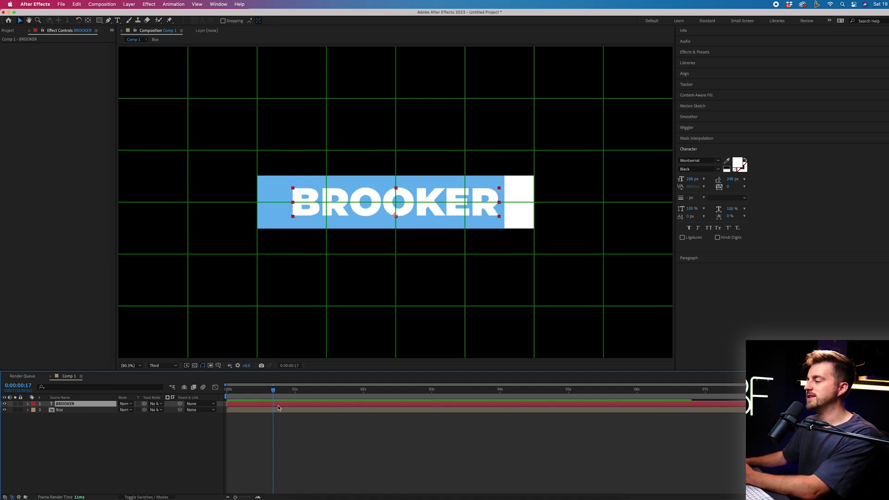
pyautogui.click(99, 21)
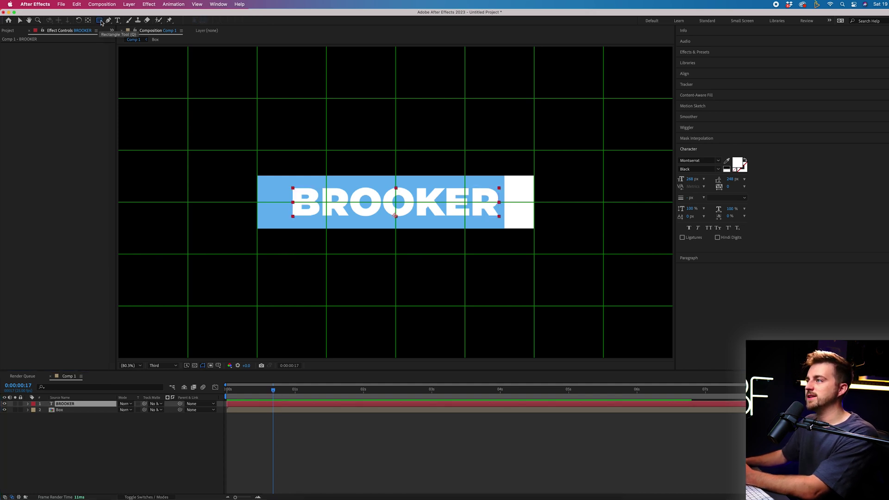
pyautogui.moveTo(257, 175); pyautogui.dragTo(505, 228)
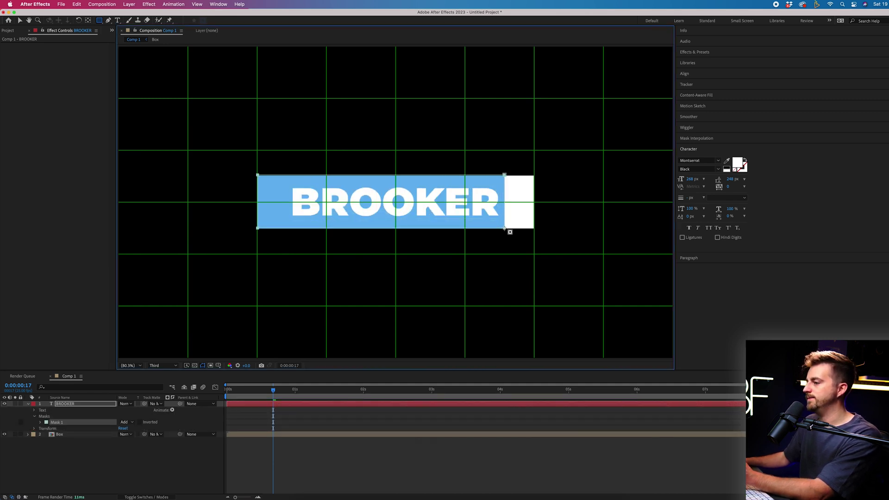
pyautogui.click(40, 422)
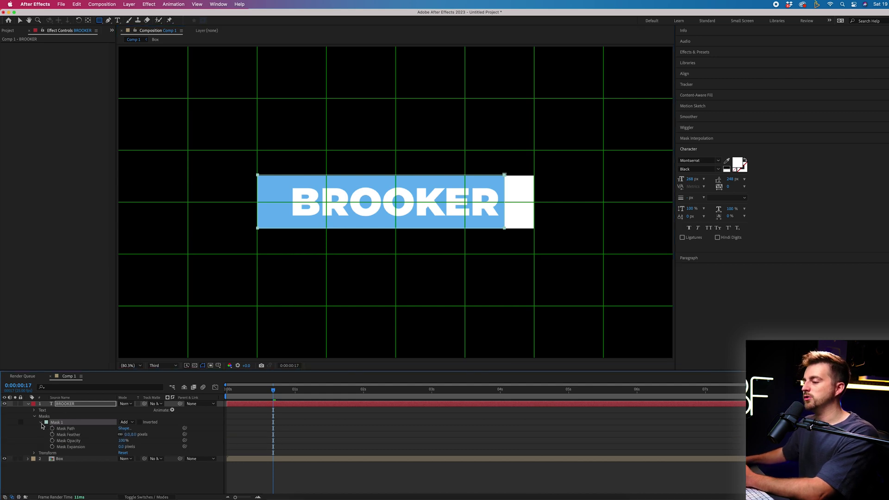
pyautogui.click(52, 428)
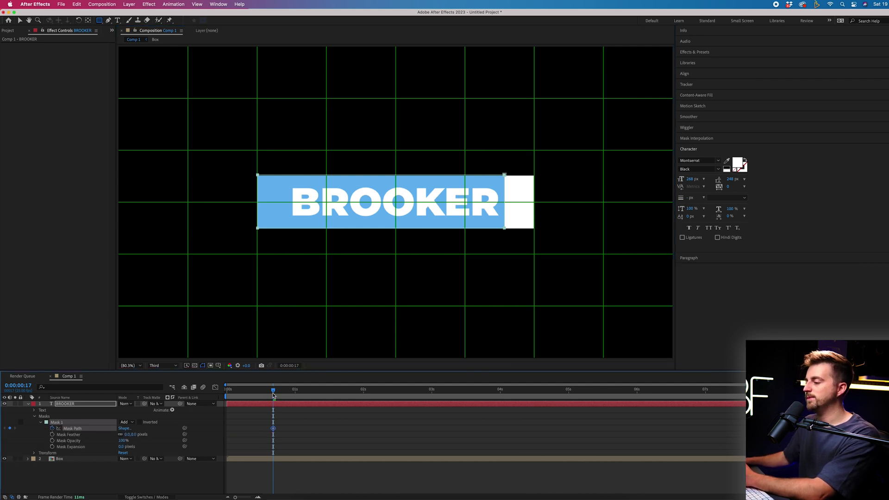
# At 0:00:00:10, squeeze BROOKER's mask right edge to the left edge to hide the text
pyautogui.moveTo(273, 393); pyautogui.dragTo(253, 393)
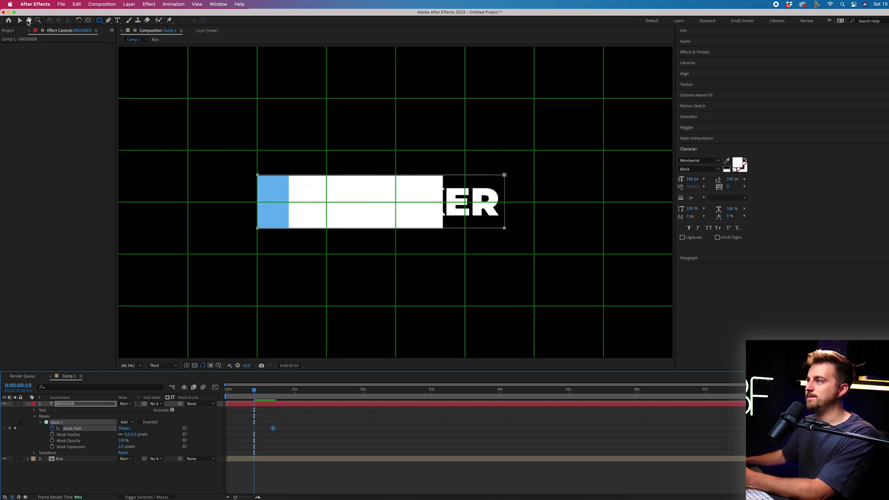
pyautogui.click(19, 21)
pyautogui.click(477, 189)
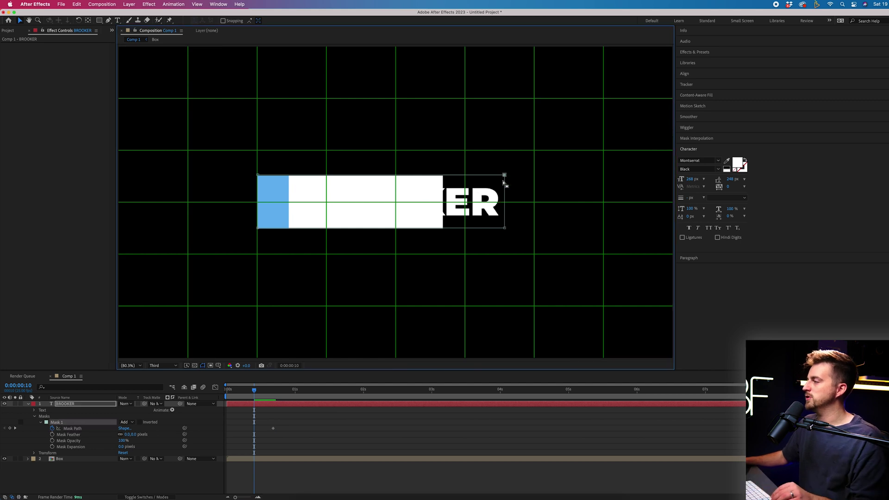
pyautogui.moveTo(504, 229); pyautogui.dragTo(287, 230)
# Preview the BROOKER text wipe, checking it midway at 0:00:00:15
pyautogui.press('space')
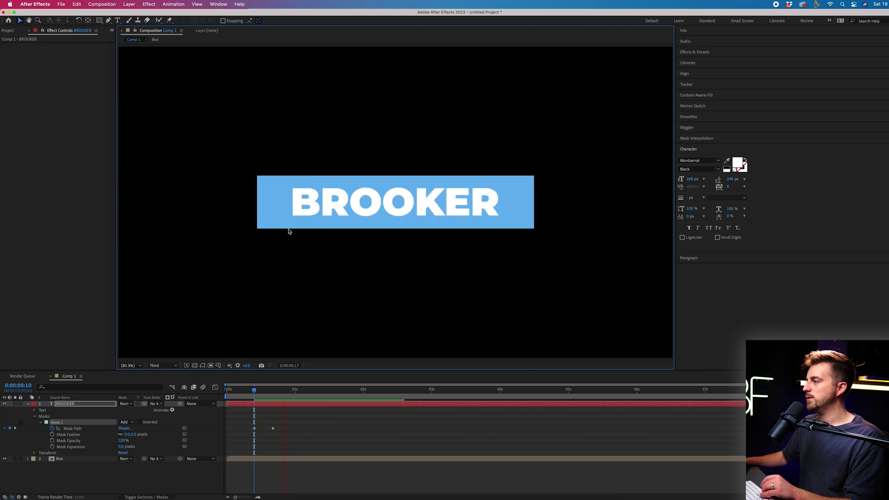
pyautogui.press('space')
pyautogui.press('space')
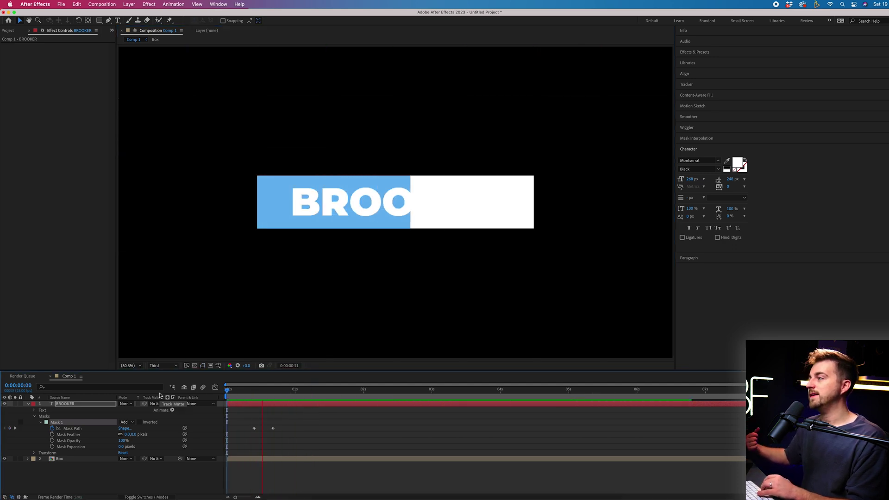
pyautogui.press('space')
pyautogui.moveTo(255, 391); pyautogui.dragTo(223, 395)
pyautogui.press('space')
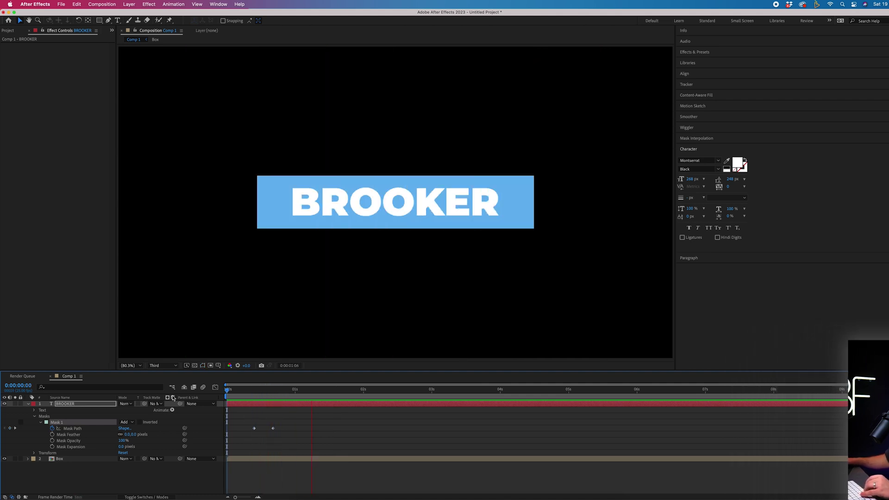
pyautogui.press('space')
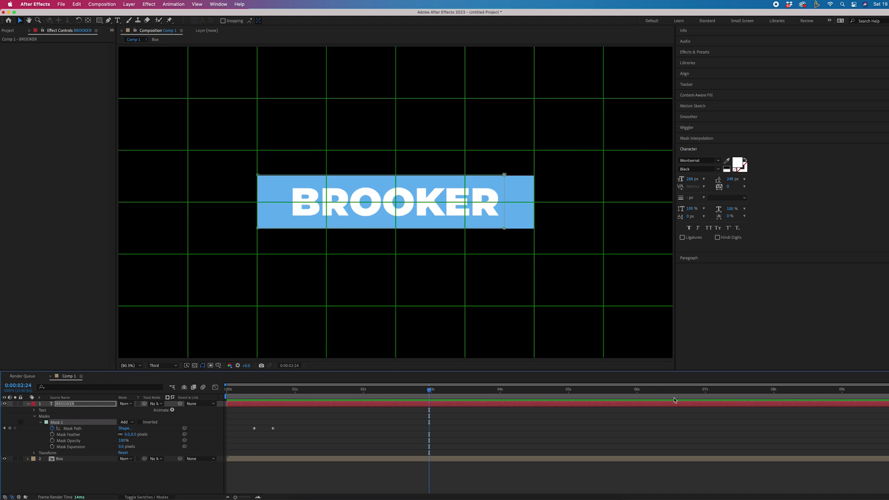
# Add BROOKER Mask Path keyframes at 0:00:08:17 and 0:00:09:00, then review the exit from 0:00:08:09
pyautogui.moveTo(709, 397); pyautogui.dragTo(822, 394)
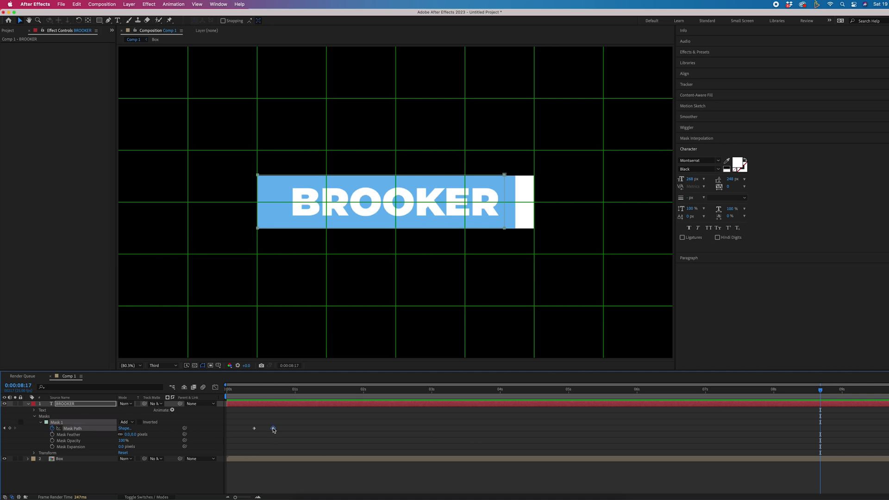
pyautogui.press('super+v')
pyautogui.moveTo(820, 390); pyautogui.dragTo(846, 394)
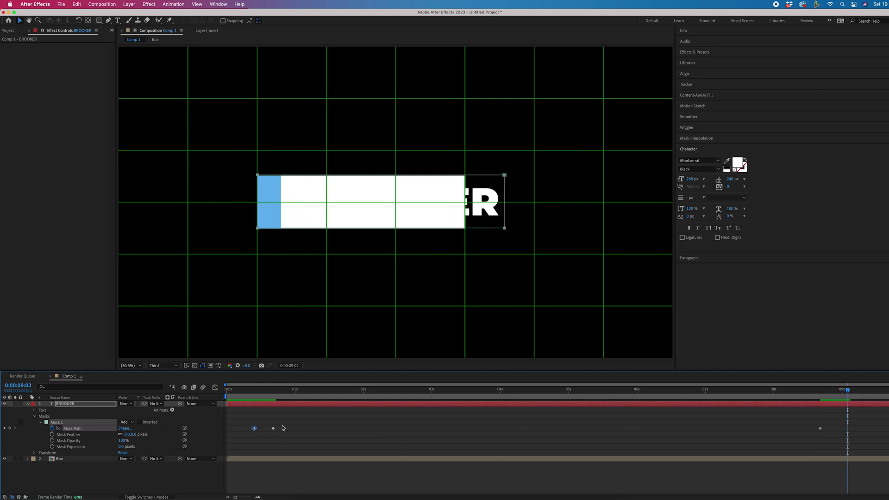
pyautogui.click(798, 392)
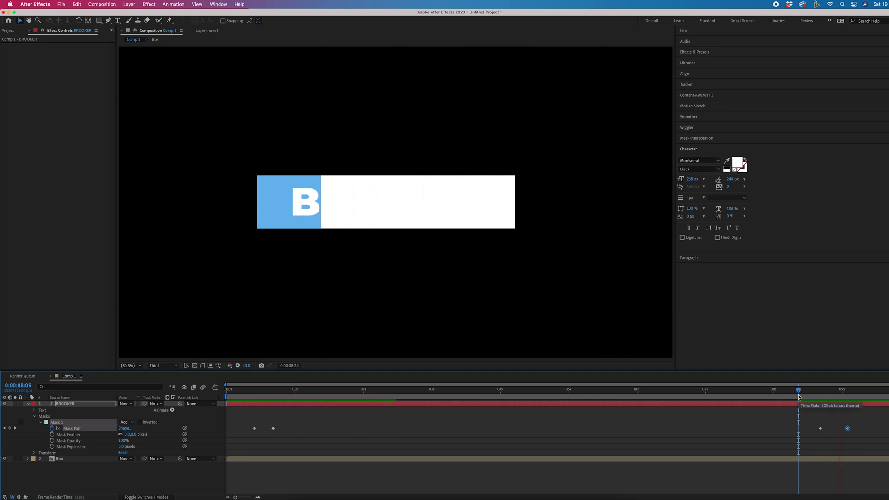